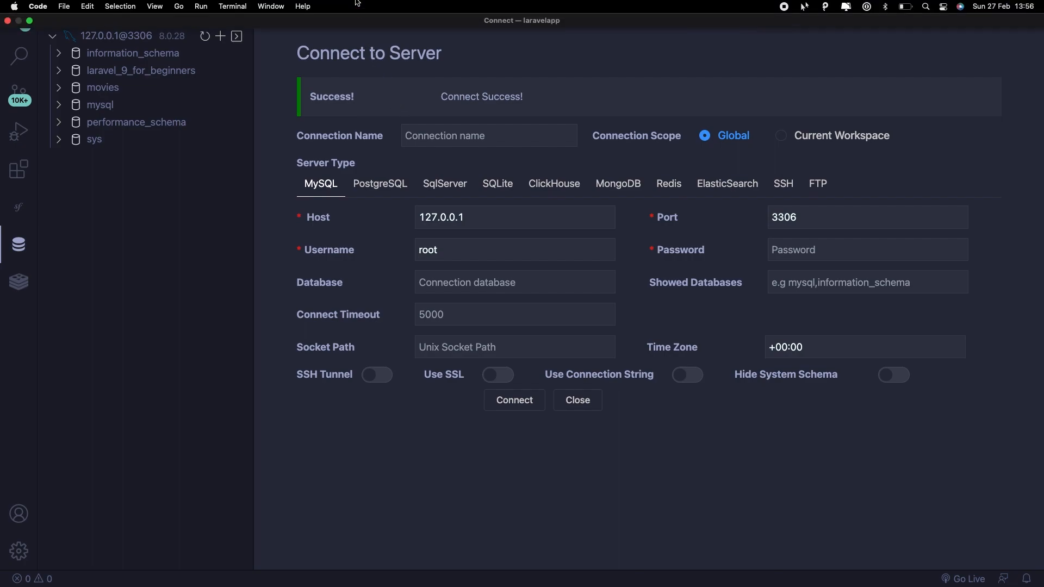
pyautogui.click(232, 6)
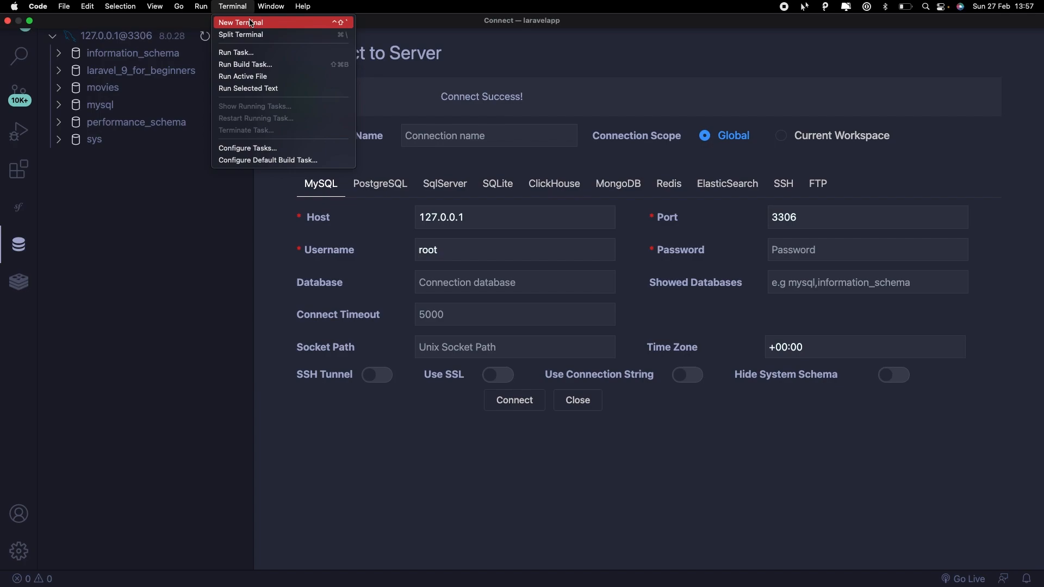
pyautogui.click(250, 23)
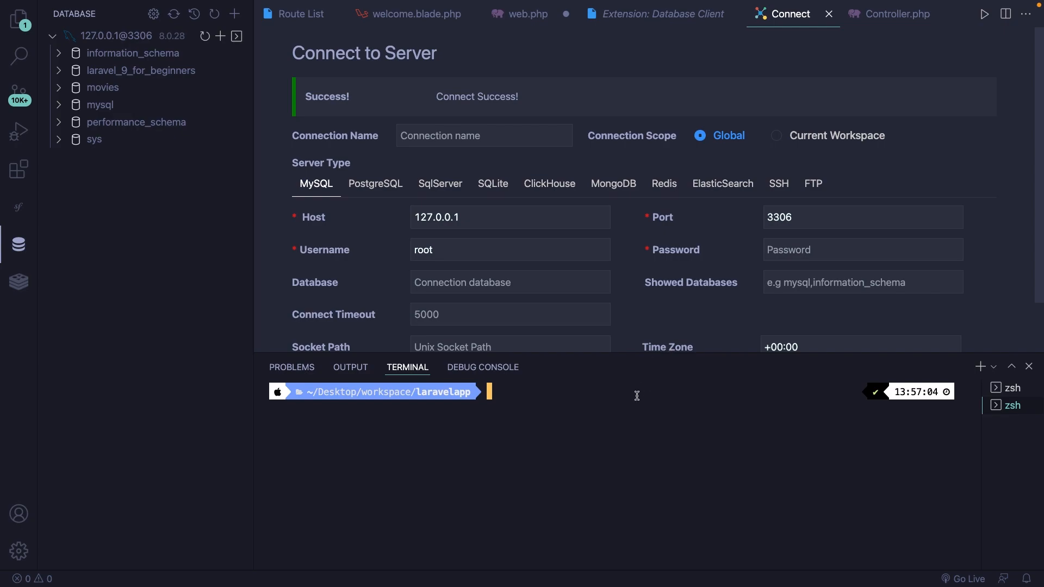
pyautogui.click(1029, 367)
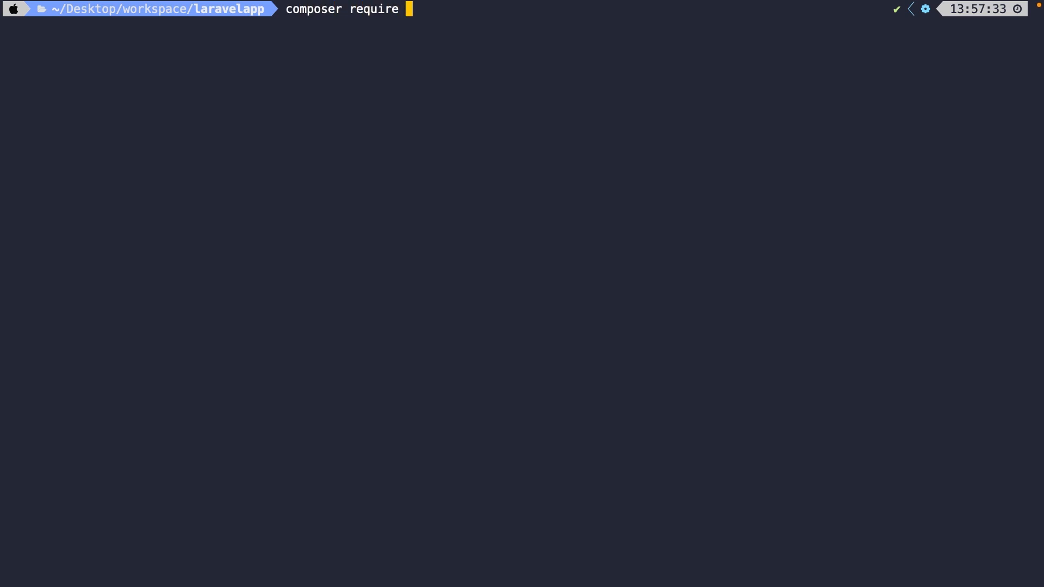
pyautogui.write('barryvdh')
pyautogui.write('/lar')
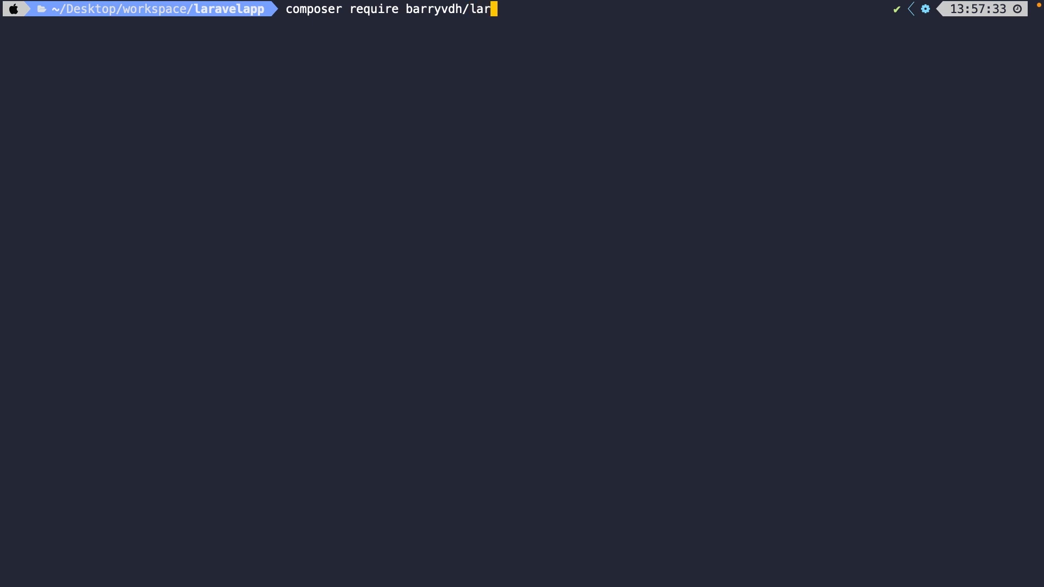
pyautogui.write('avel-debugbar')
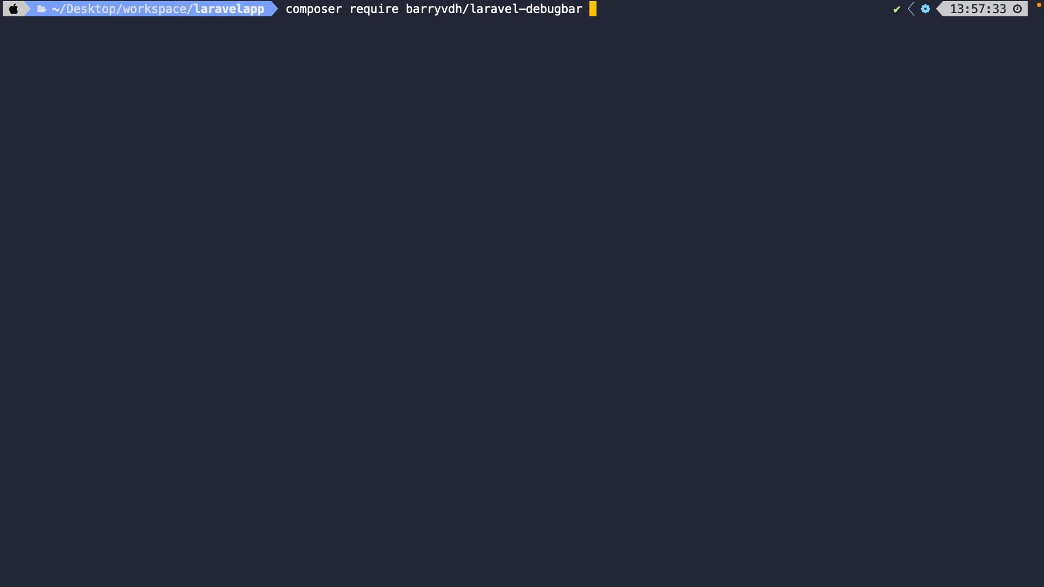
pyautogui.write('--dev')
# Run composer require barryvdh/laravel-debugbar --dev to install Debugbar as a dev dependency
pyautogui.press('Return')
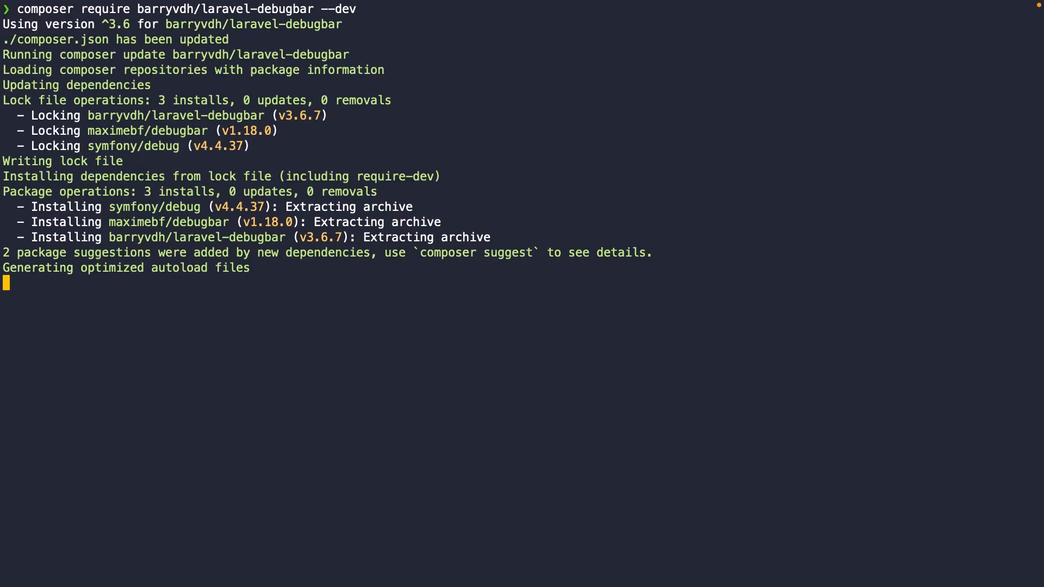
# Close the VS Code website, reload laravelapp.test with Debugbar loaded, zoom in and view its Messages panel
pyautogui.press('super+Tab')
pyautogui.press('super+Tab')
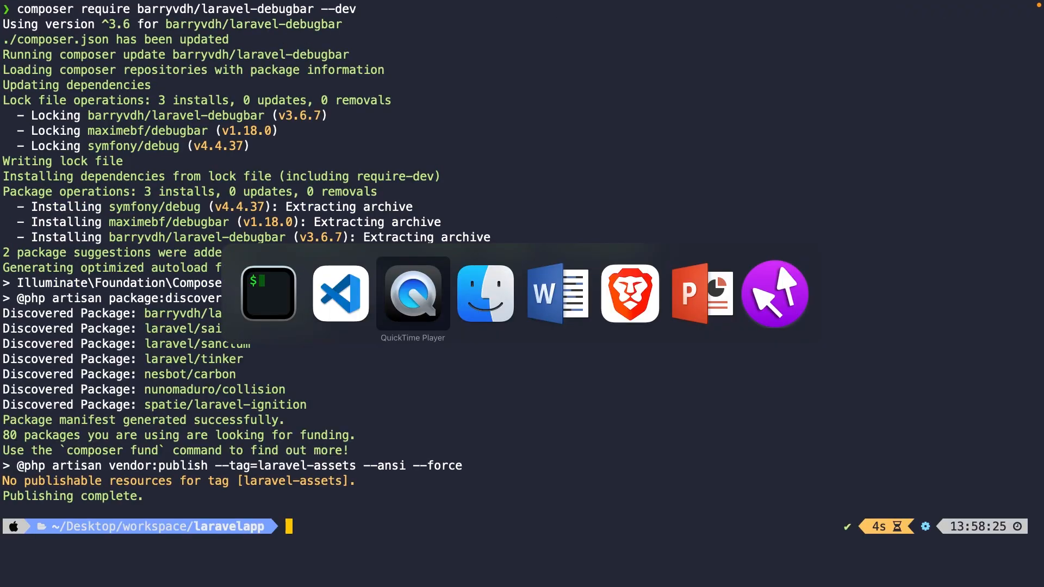
pyautogui.press('super+Tab')
pyautogui.press('super+Tab')
pyautogui.press('super+Tab')
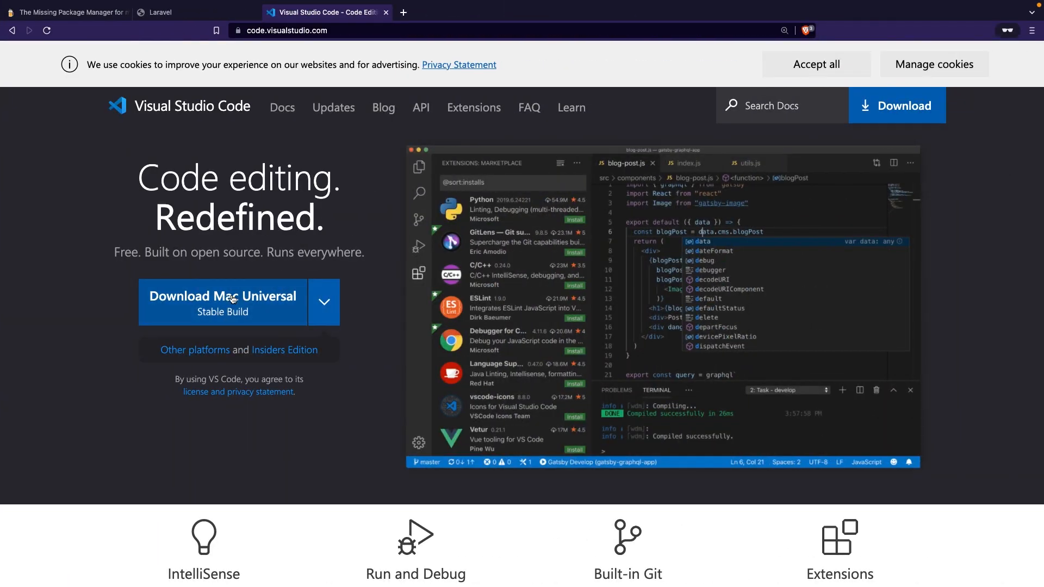
pyautogui.press('super+w')
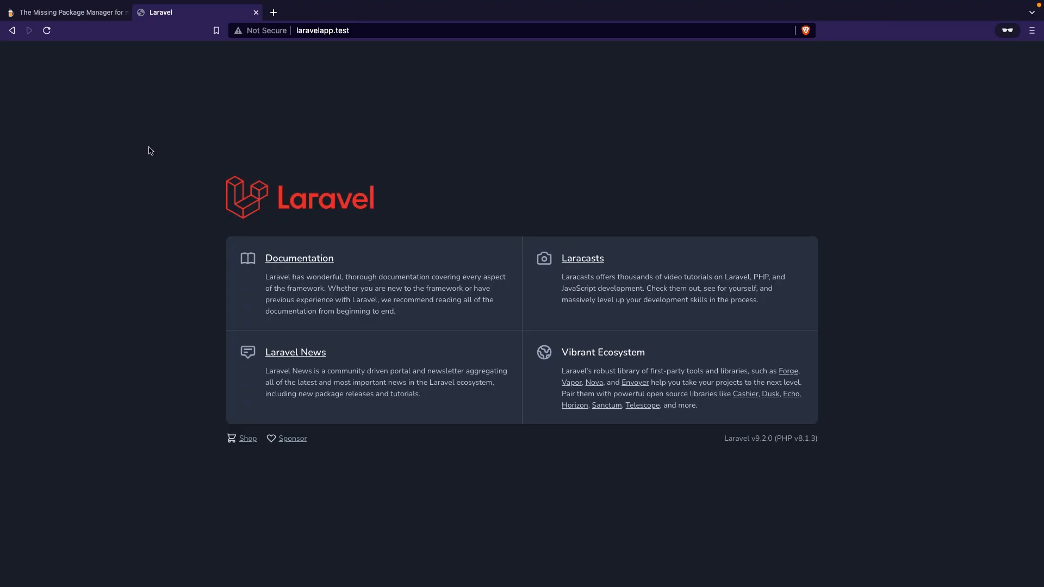
pyautogui.press('super+r')
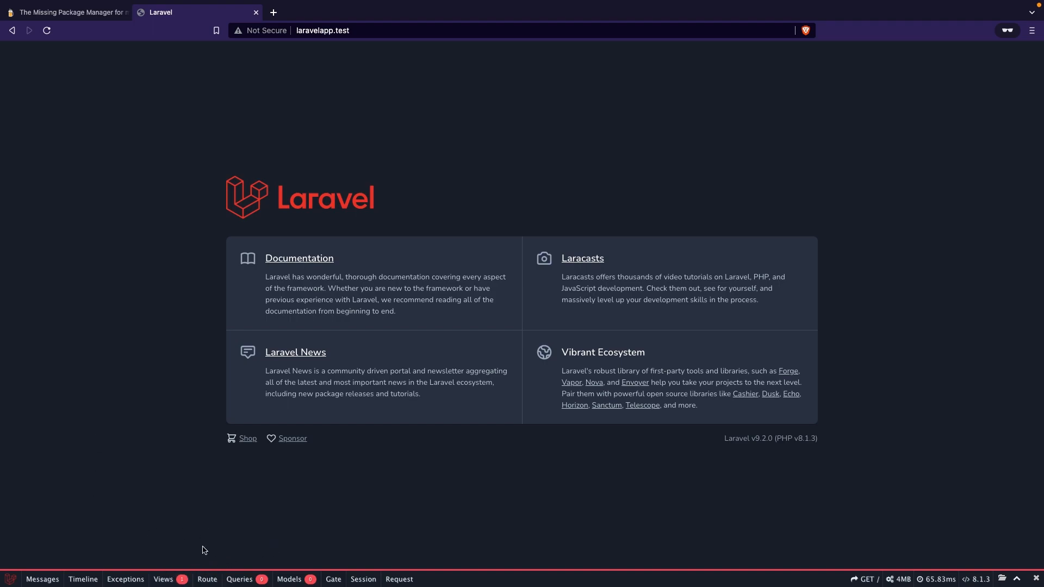
pyautogui.hotkey('ctrl', '+')
pyautogui.hotkey('ctrl', '+')
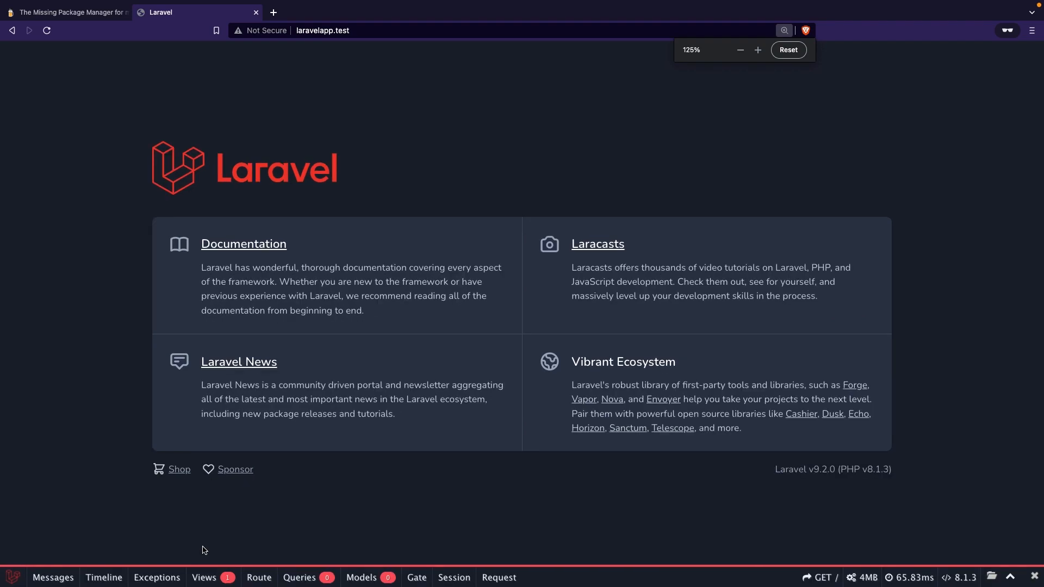
pyautogui.hotkey('ctrl', '+')
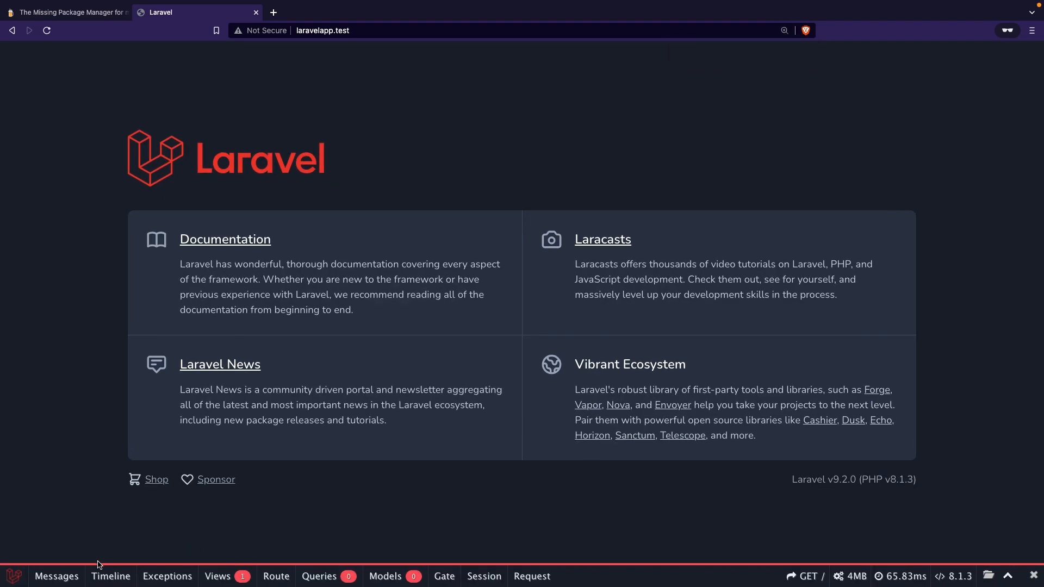
pyautogui.click(66, 577)
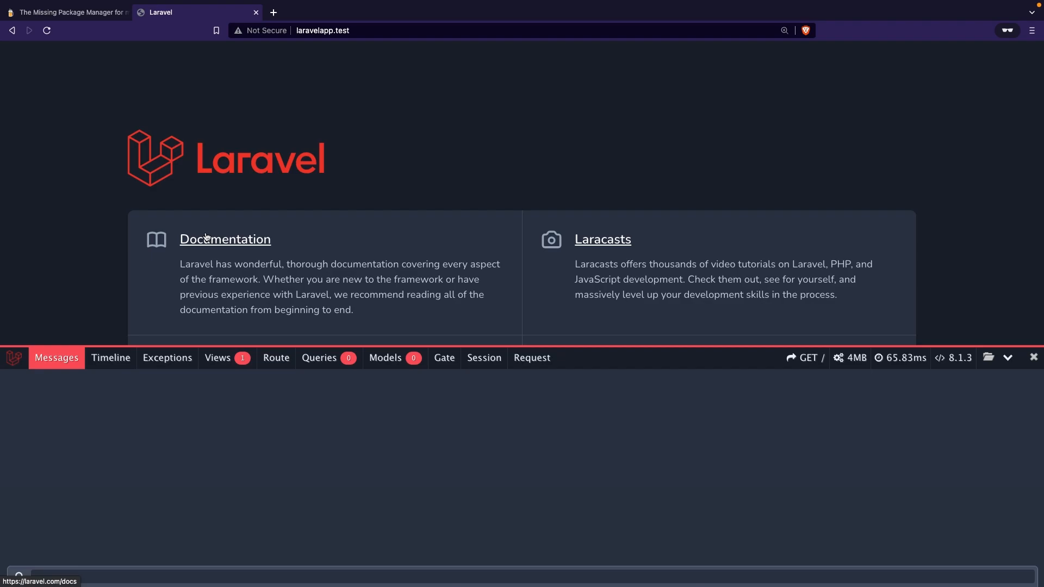
# Close all open editors in VS Code, discarding the unsaved web.php changes
pyautogui.press('super+Tab')
pyautogui.press('Tab')
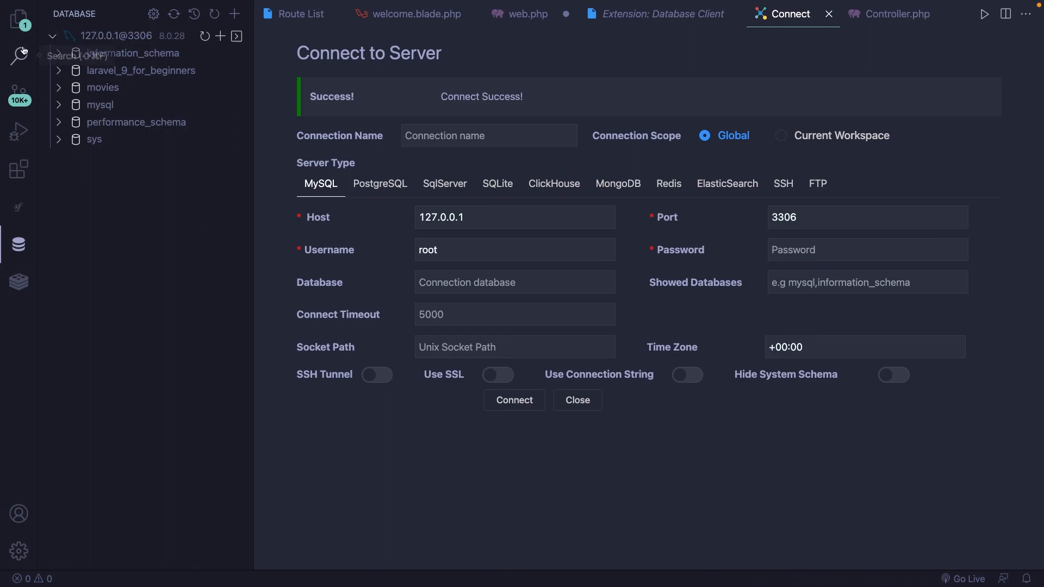
pyautogui.press('super+shift+e')
pyautogui.press('super+w')
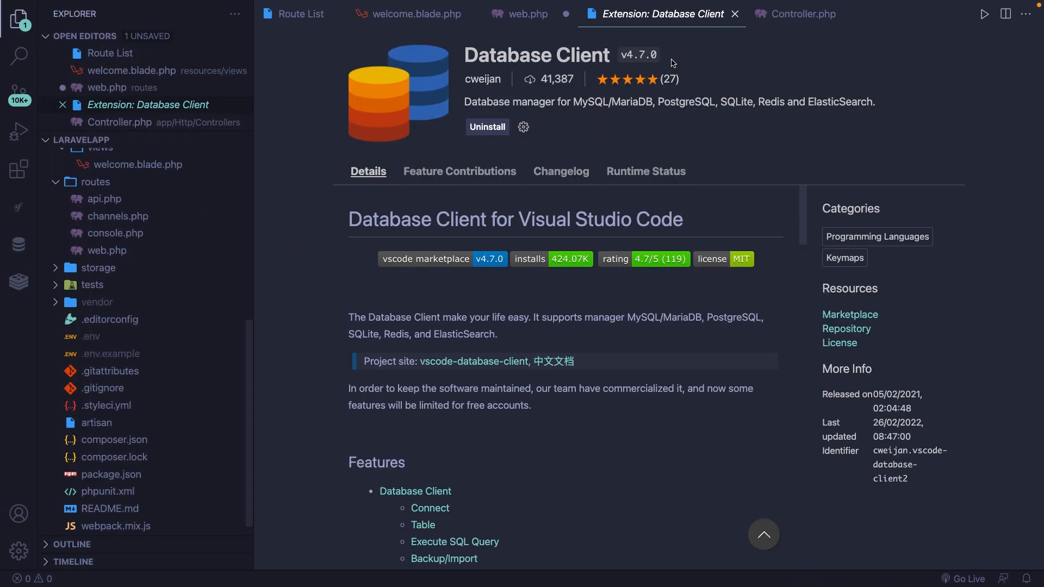
pyautogui.press('super+w')
pyautogui.press('super+w')
pyautogui.press('Tab')
pyautogui.press('space')
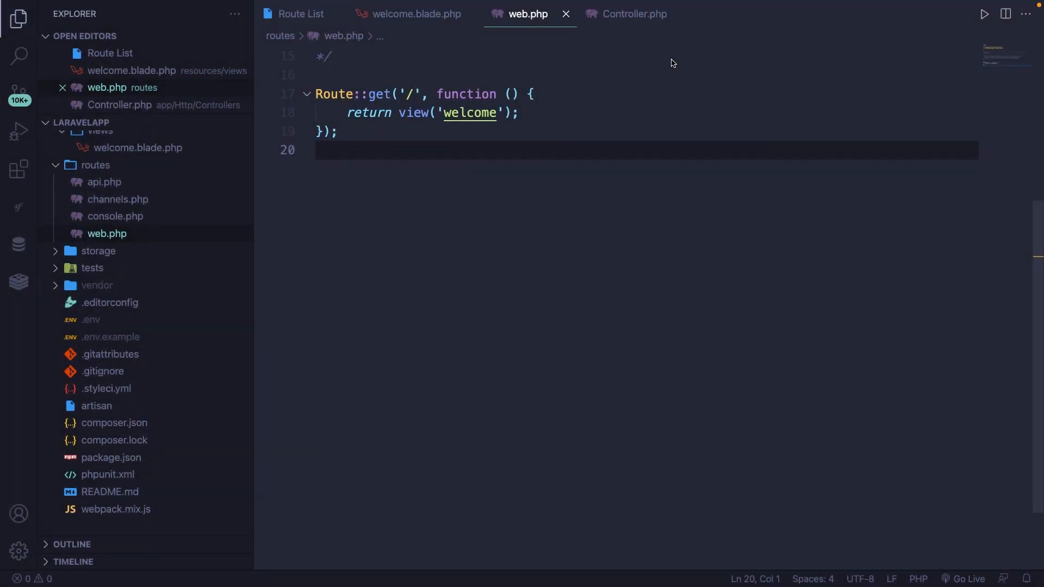
pyautogui.press('super+w')
pyautogui.press('super+w')
pyautogui.press('super+w')
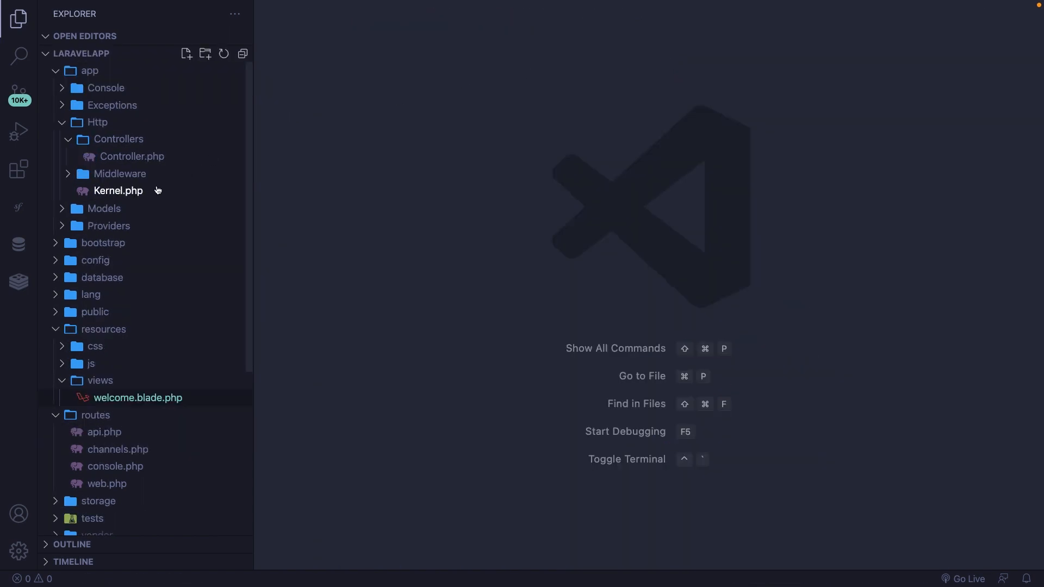
# Expand the config folder and open config/app.php
pyautogui.click(106, 261)
pyautogui.click(107, 215)
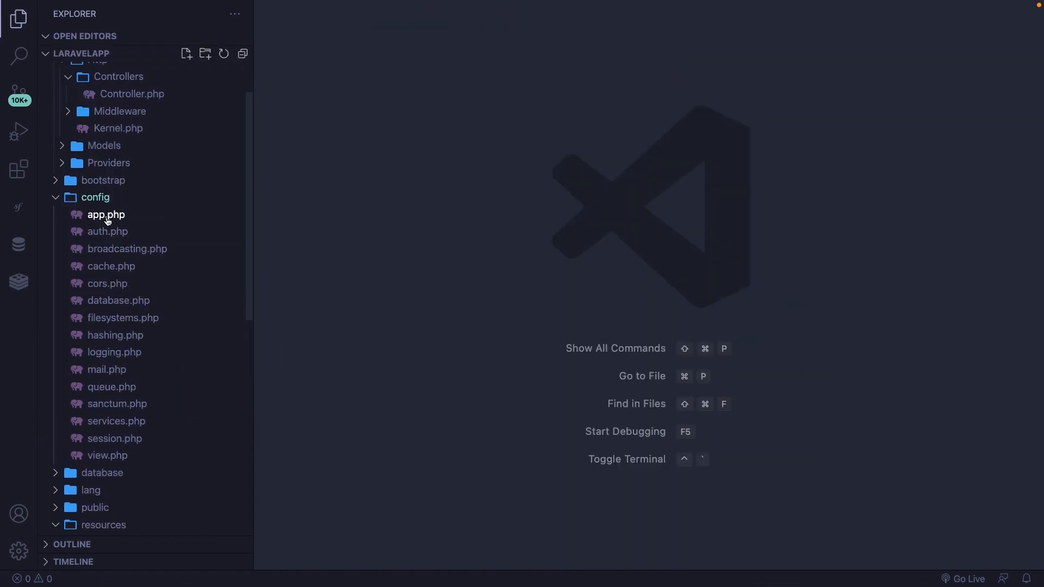
pyautogui.scroll(-1, 546, 240)
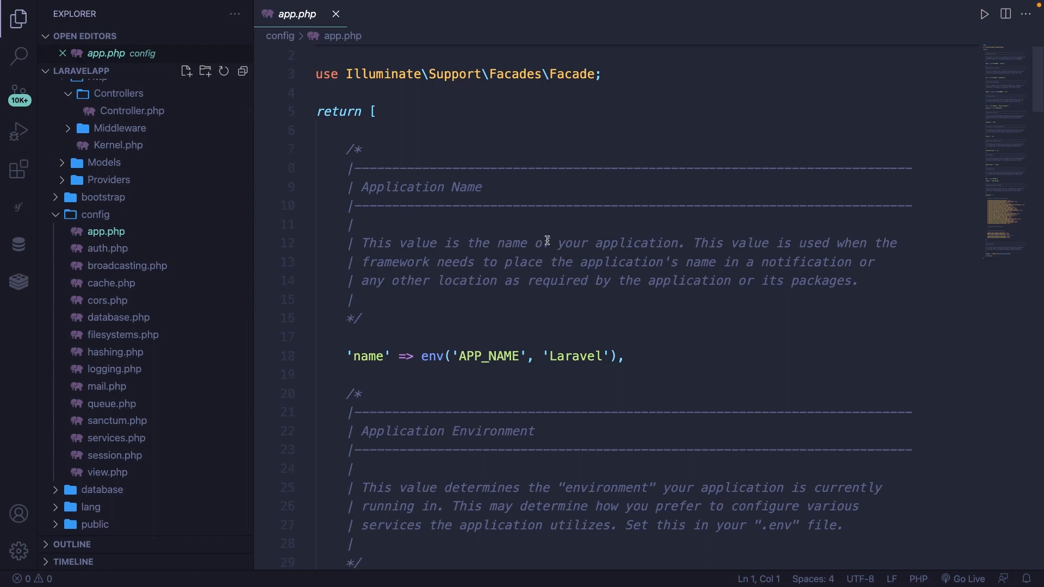
pyautogui.scroll(-3, 547, 239)
pyautogui.scroll(-2, 548, 240)
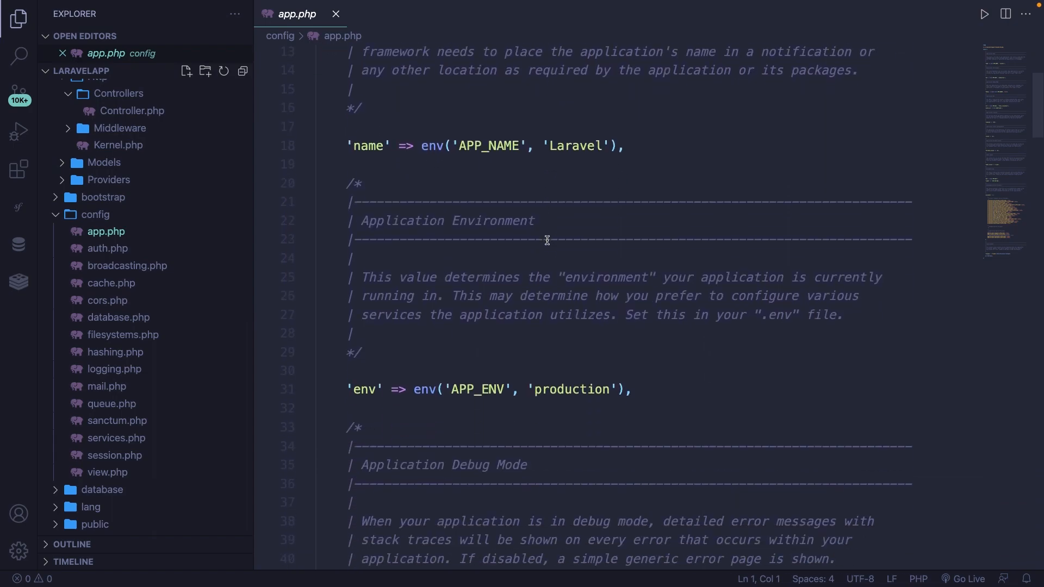
pyautogui.scroll(-2, 547, 240)
pyautogui.scroll(-2, 546, 240)
pyautogui.scroll(-3, 547, 240)
pyautogui.scroll(-3, 547, 240)
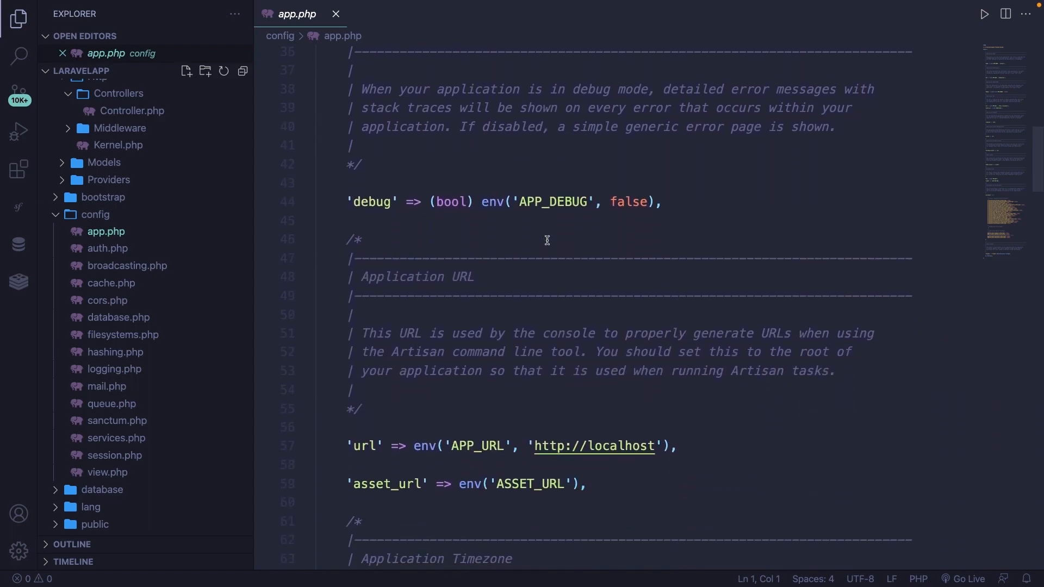
pyautogui.scroll(-6, 547, 241)
pyautogui.scroll(-3, 546, 240)
pyautogui.scroll(-4, 547, 240)
pyautogui.scroll(-9, 547, 240)
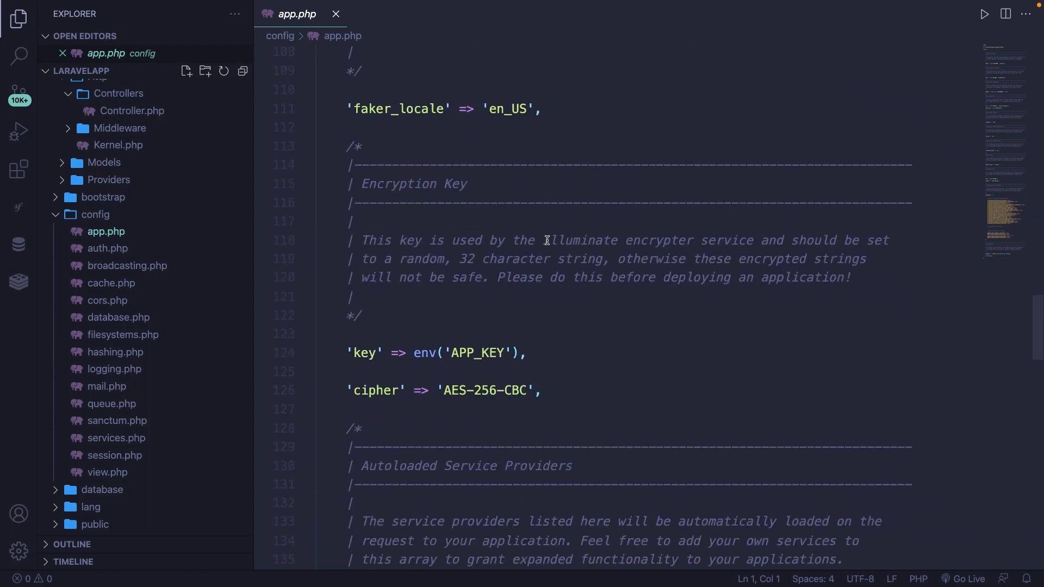
pyautogui.scroll(-9, 547, 241)
# Add Barryvdh\Debugbar\ServiceProvider::class at the top of the providers array and save app.php
pyautogui.click(412, 199)
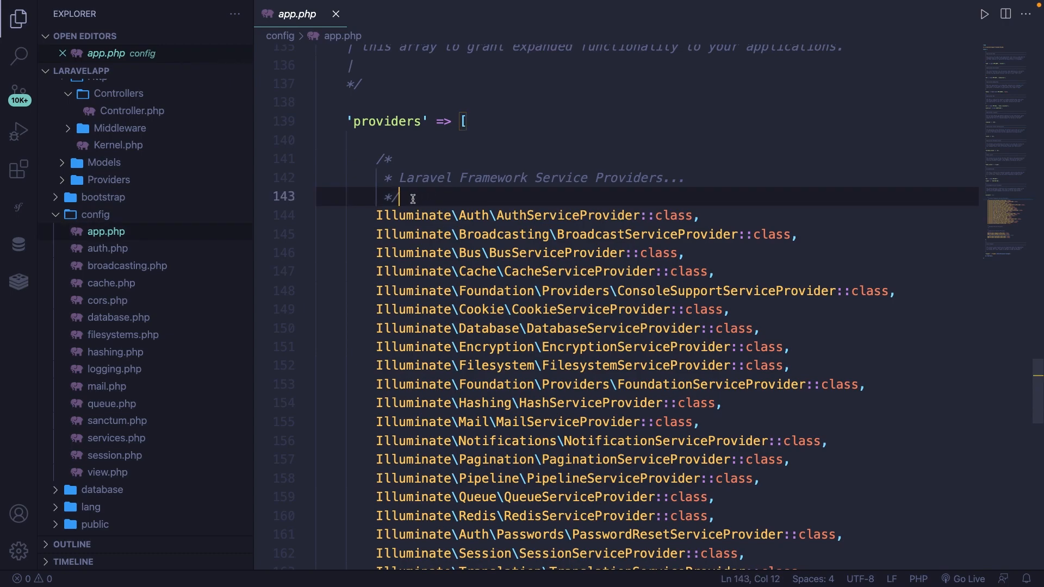
pyautogui.moveTo(373, 216); pyautogui.dragTo(703, 216)
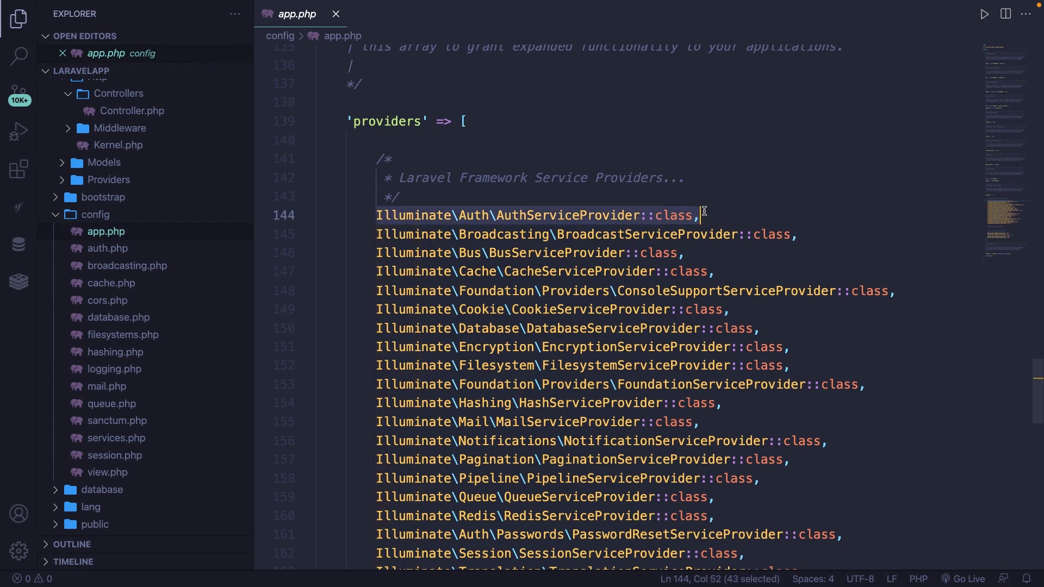
pyautogui.click(392, 197)
pyautogui.press('End')
pyautogui.press('Return')
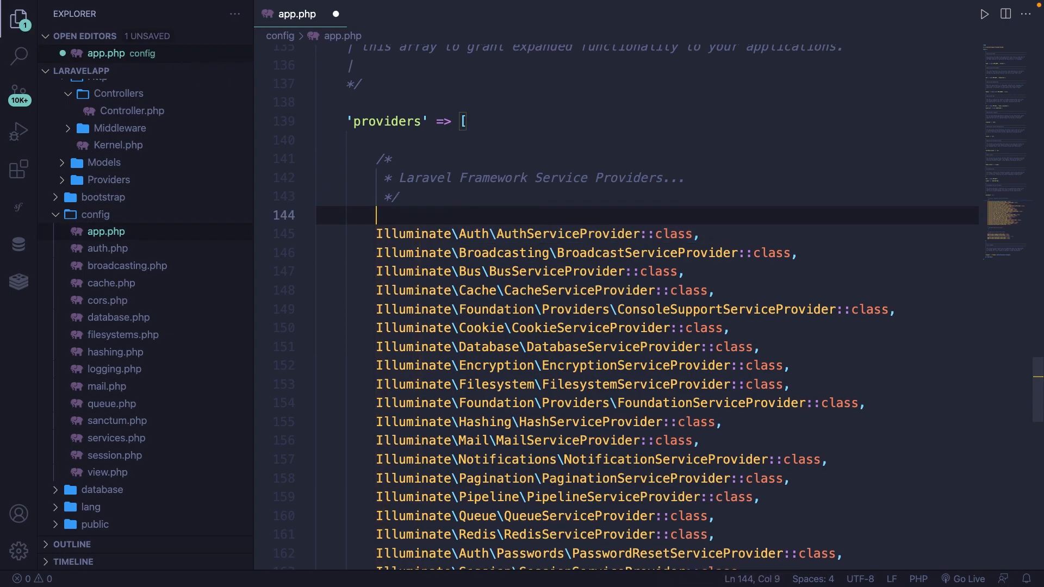
pyautogui.write('Barry')
pyautogui.write('vdh\\')
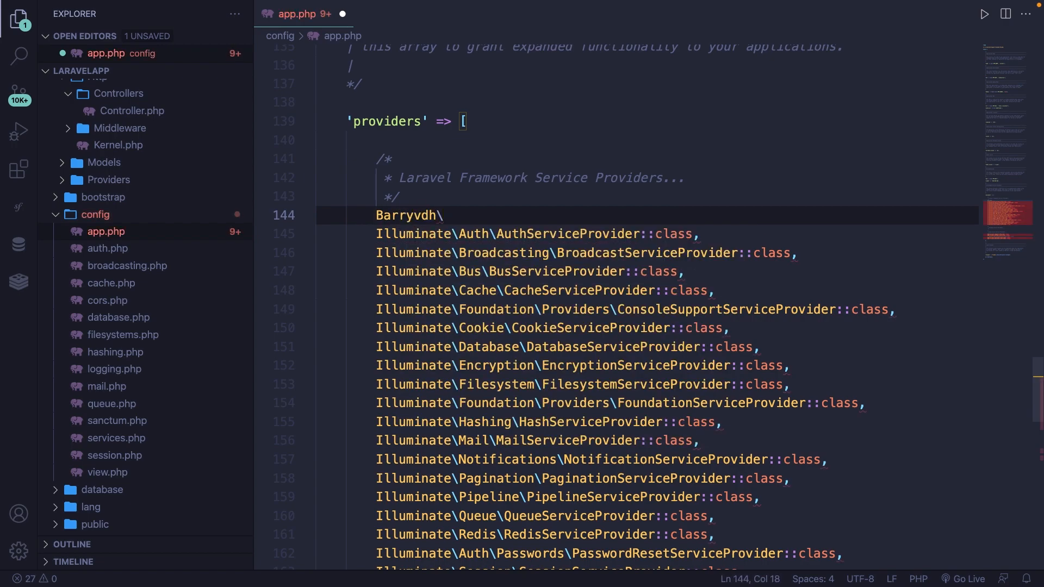
pyautogui.write('Debugbar\\Se')
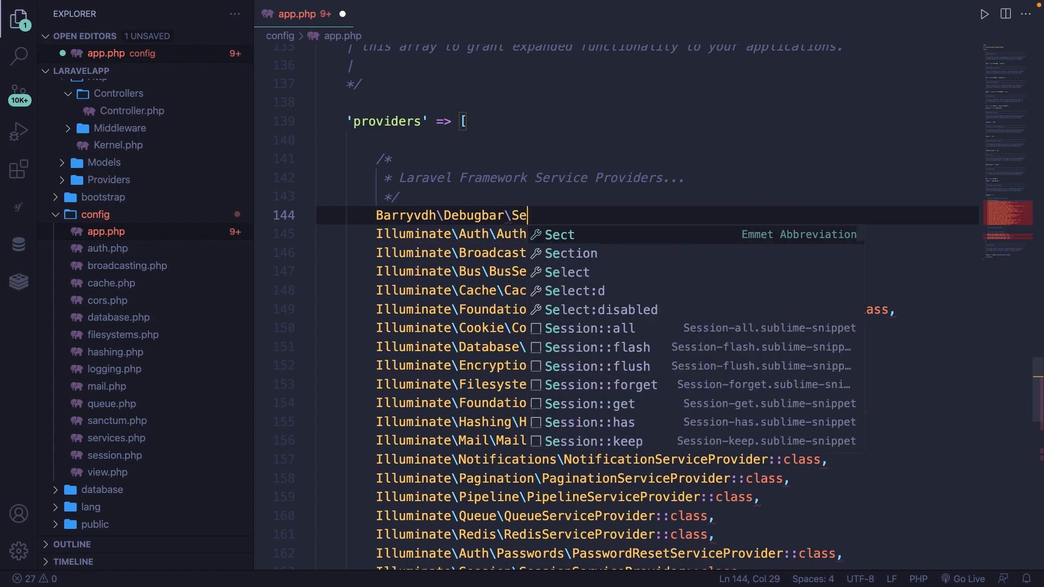
pyautogui.write('rviceProvider::')
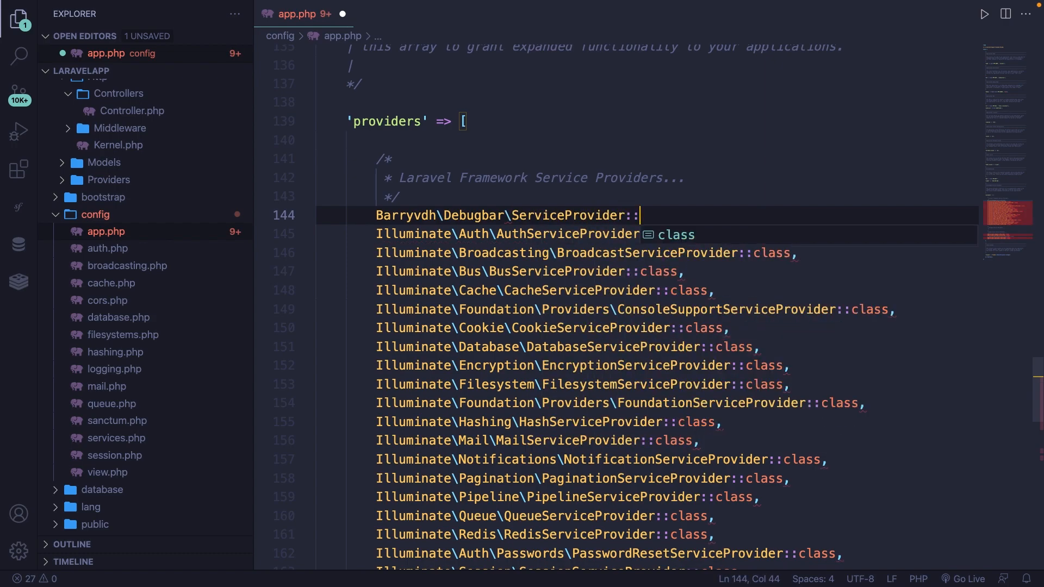
pyautogui.write('class,')
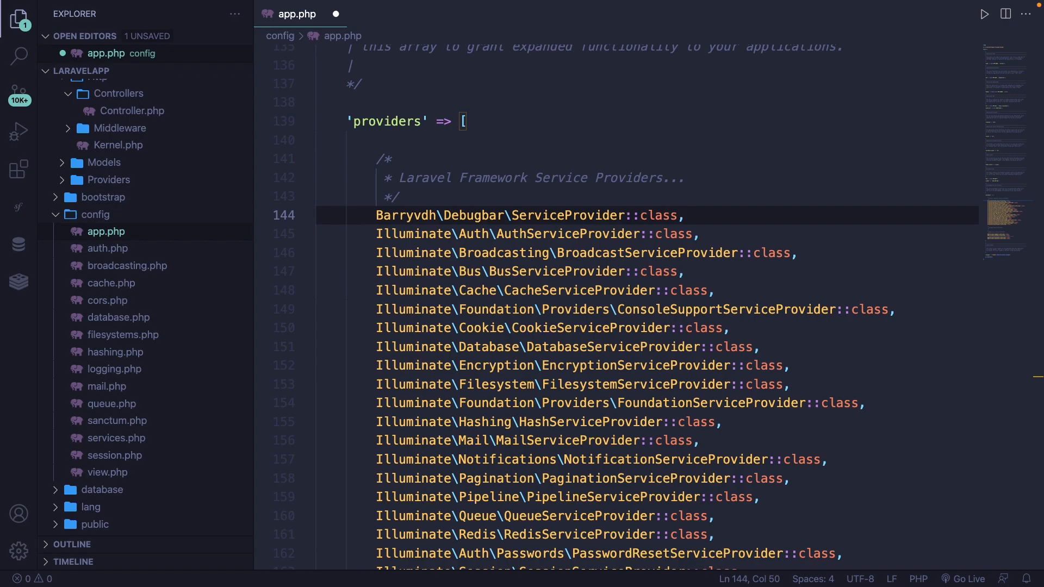
pyautogui.hotkey('ctrl', 's')
pyautogui.moveTo(114, 369)
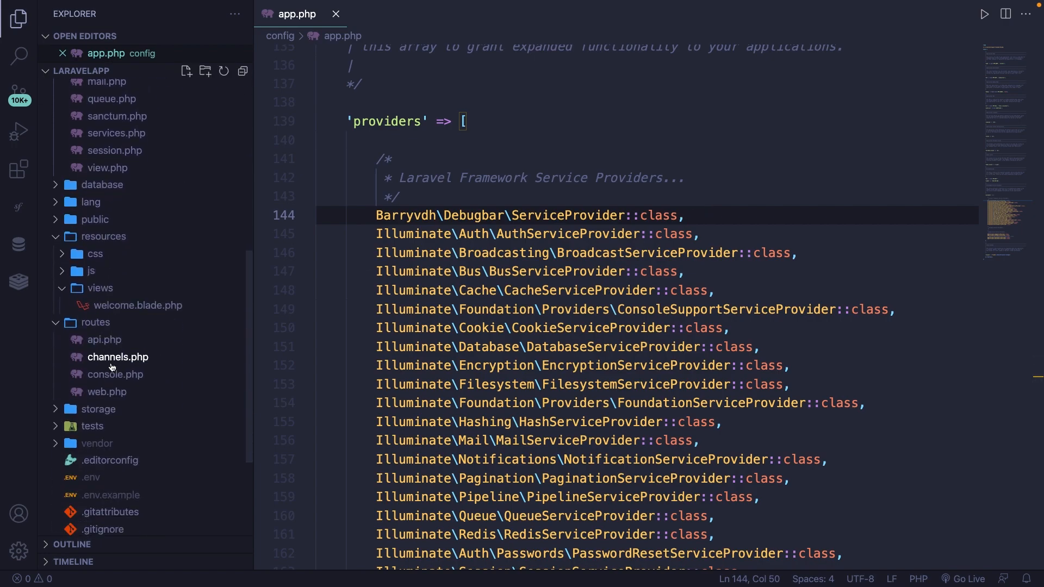
pyautogui.scroll(-2, 111, 367)
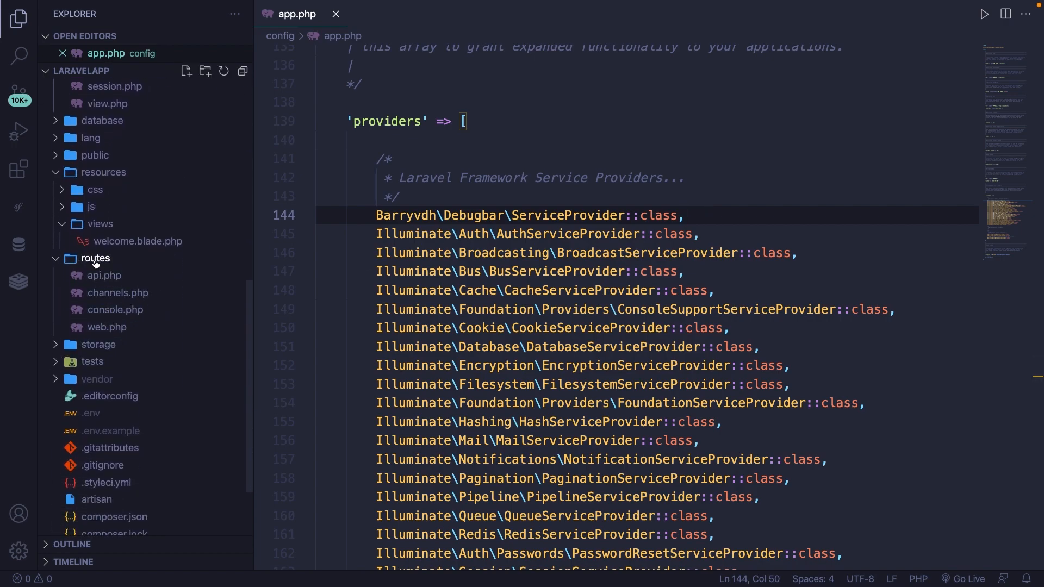
# In routes/web.php, insert a Debugbar call above return view, accepting the facade import
pyautogui.click(107, 328)
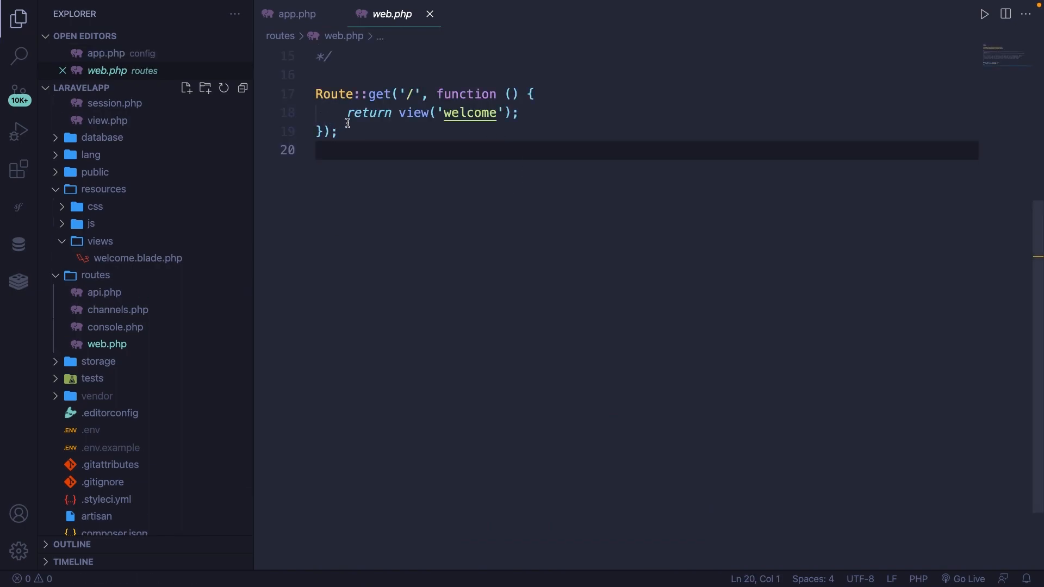
pyautogui.moveTo(348, 114); pyautogui.dragTo(522, 114)
pyautogui.click(549, 94)
pyautogui.press('Return')
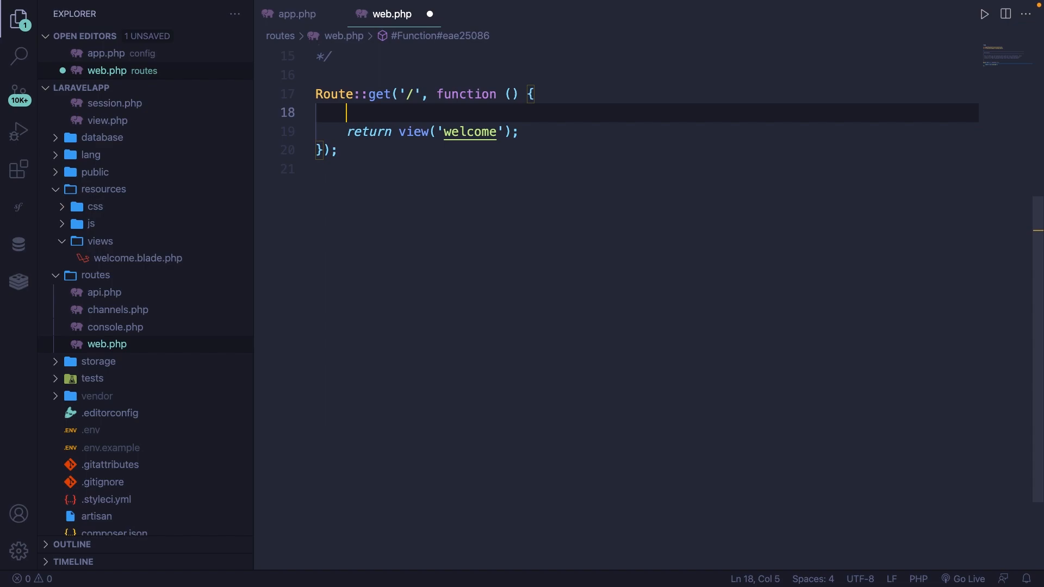
pyautogui.scroll(3, 644, 204)
pyautogui.write('De')
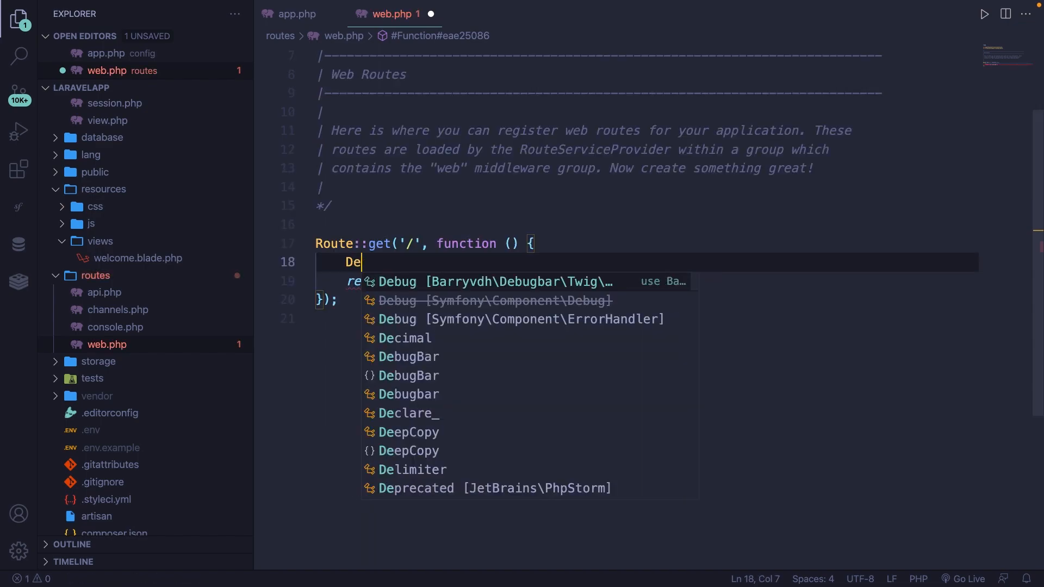
pyautogui.write('bugbar')
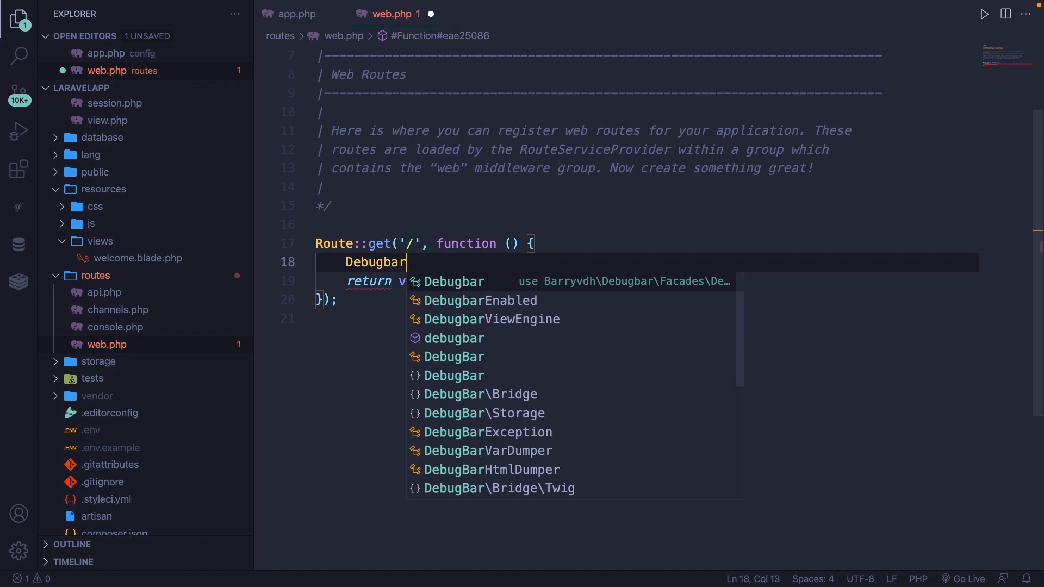
pyautogui.press('Down')
pyautogui.press('Up')
pyautogui.press('Return')
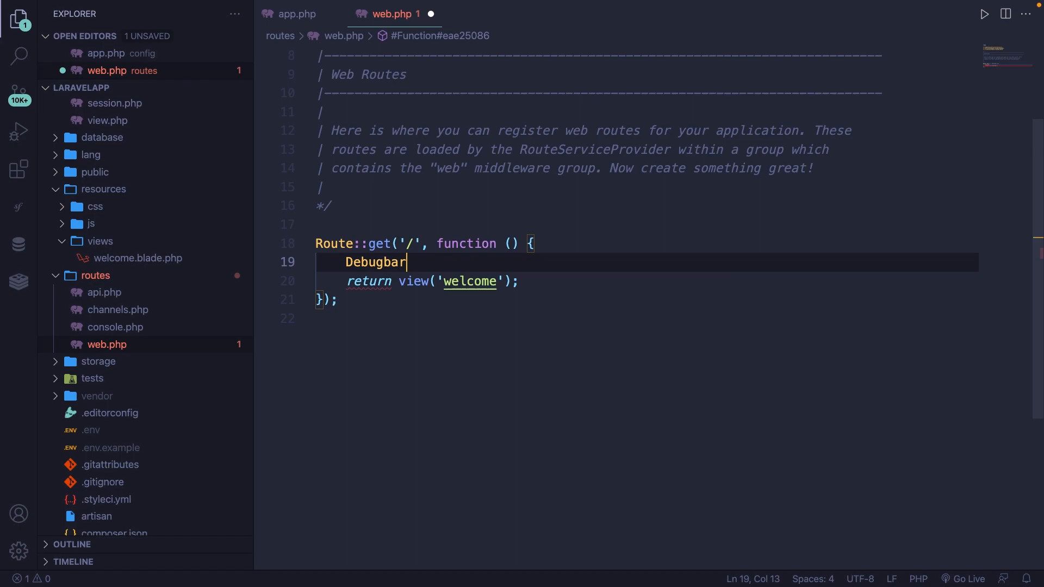
pyautogui.write('::')
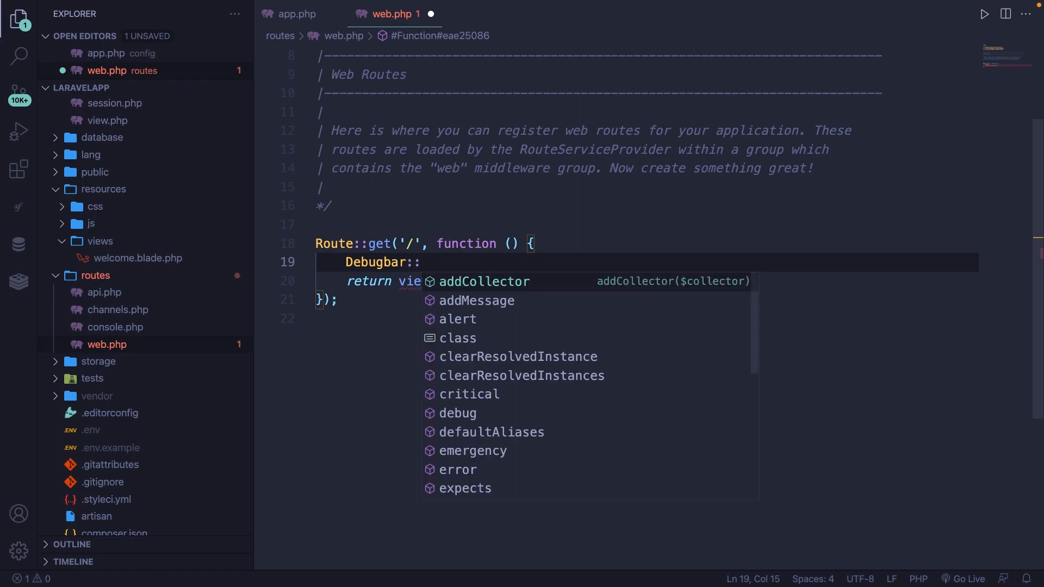
pyautogui.write('info')
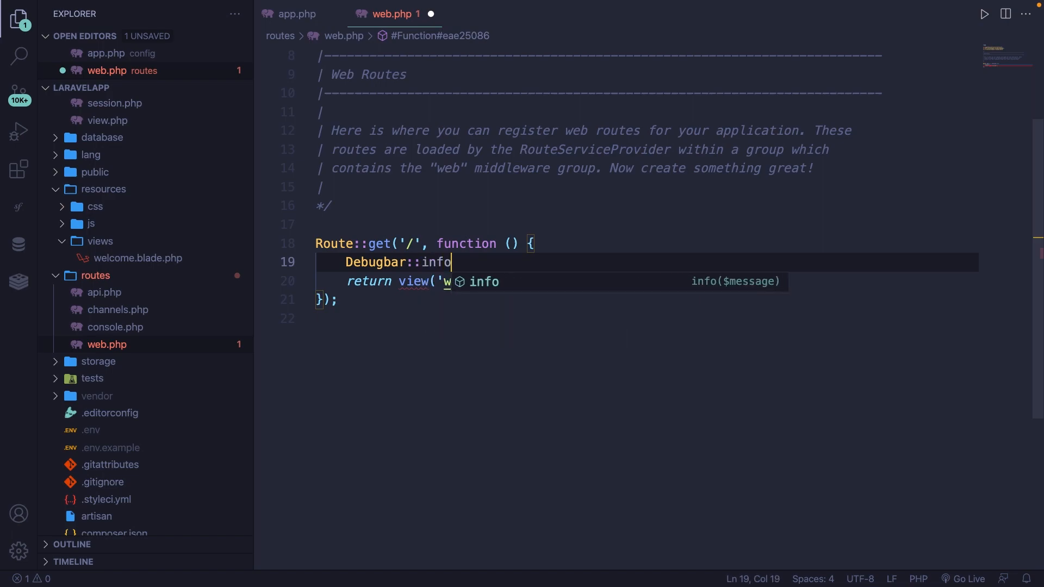
pyautogui.write('();')
# Complete Debugbar::info('INFO!'), save web.php and switch to the browser
pyautogui.press('Left')
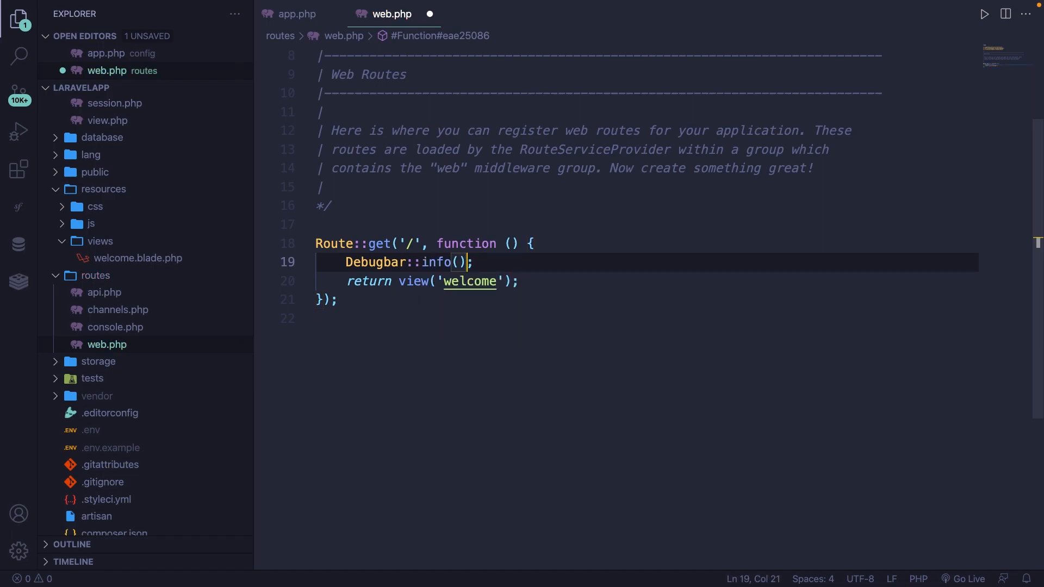
pyautogui.press('Left')
pyautogui.write("'")
pyautogui.write('INFO!')
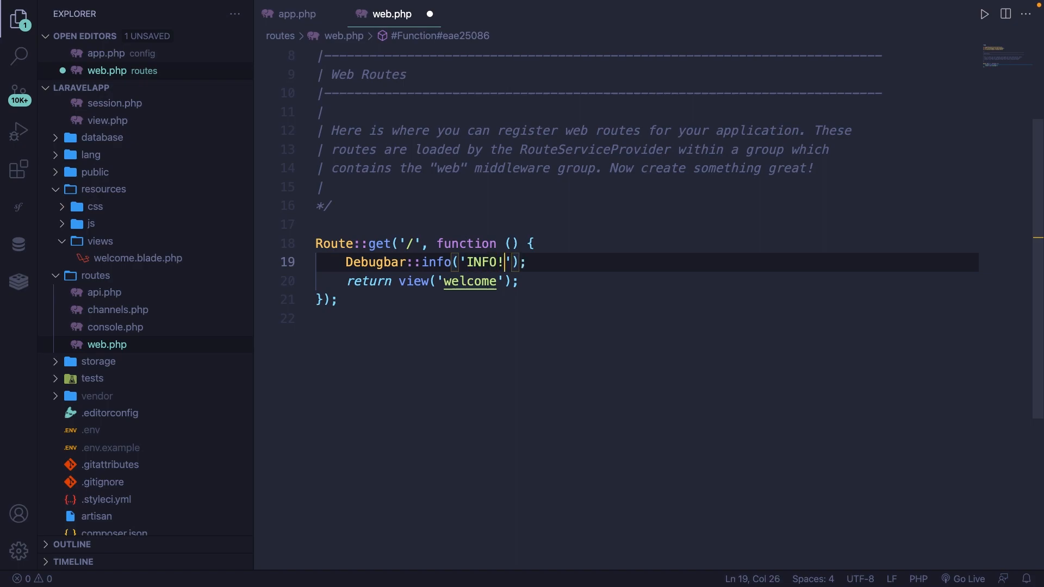
pyautogui.press('super+s')
pyautogui.press('super+Tab')
pyautogui.press('super+Tab')
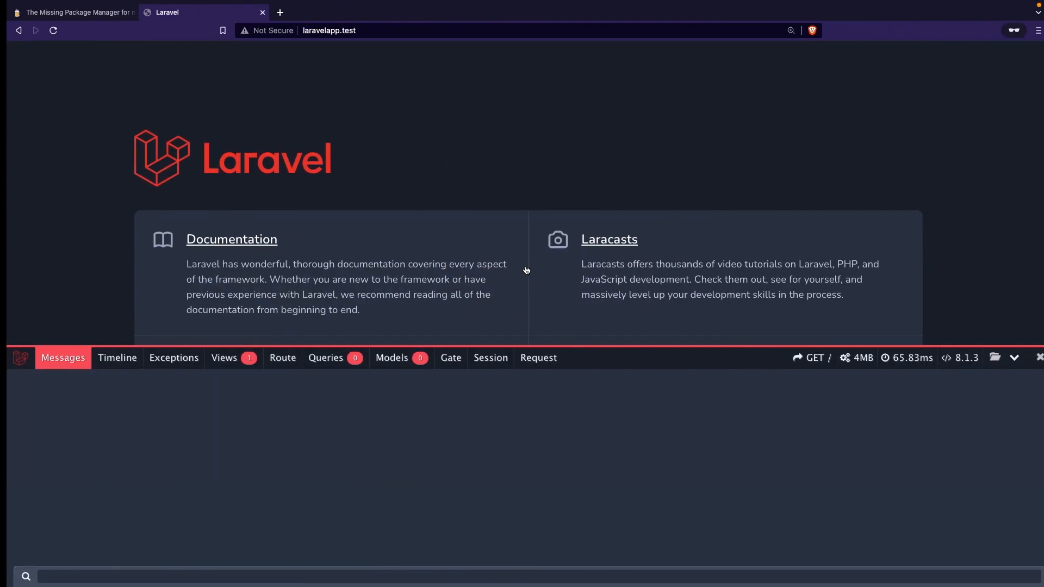
# Reload laravelapp.test, confirm INFO! appears in Debugbar's Messages, and return to the editor
pyautogui.press('super+r')
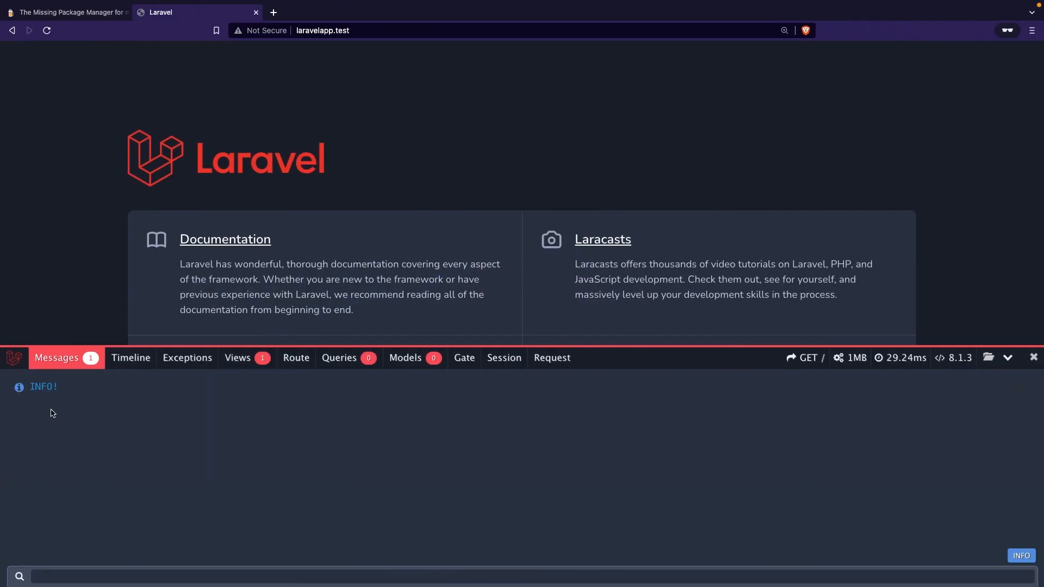
pyautogui.moveTo(61, 392); pyautogui.dragTo(19, 390)
pyautogui.click(28, 398)
pyautogui.press('super+Tab')
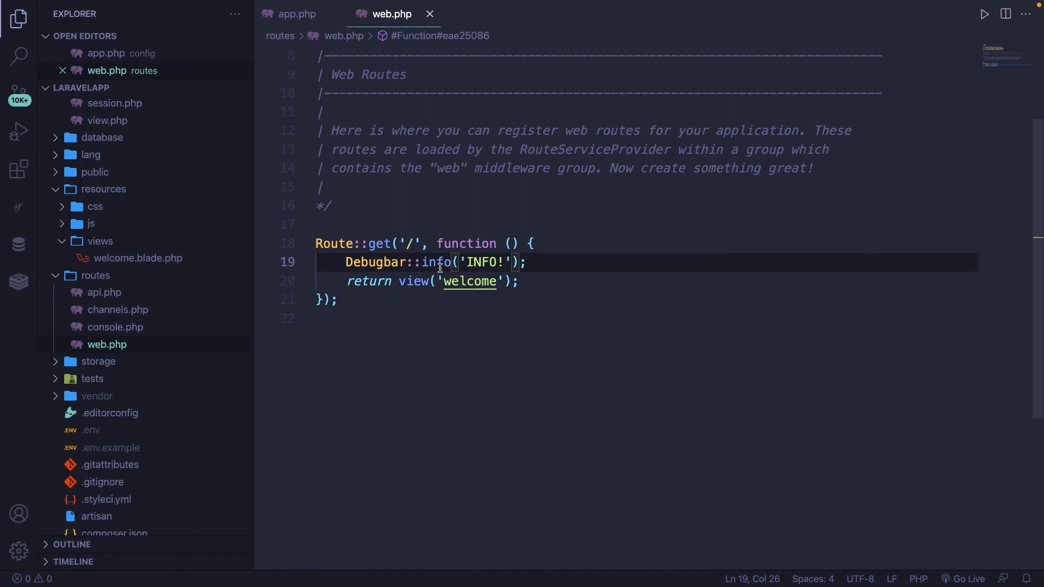
# Change the call to Debugbar::error('INFO!'), save, and reload the page to see it as an error
pyautogui.doubleClick(439, 267)
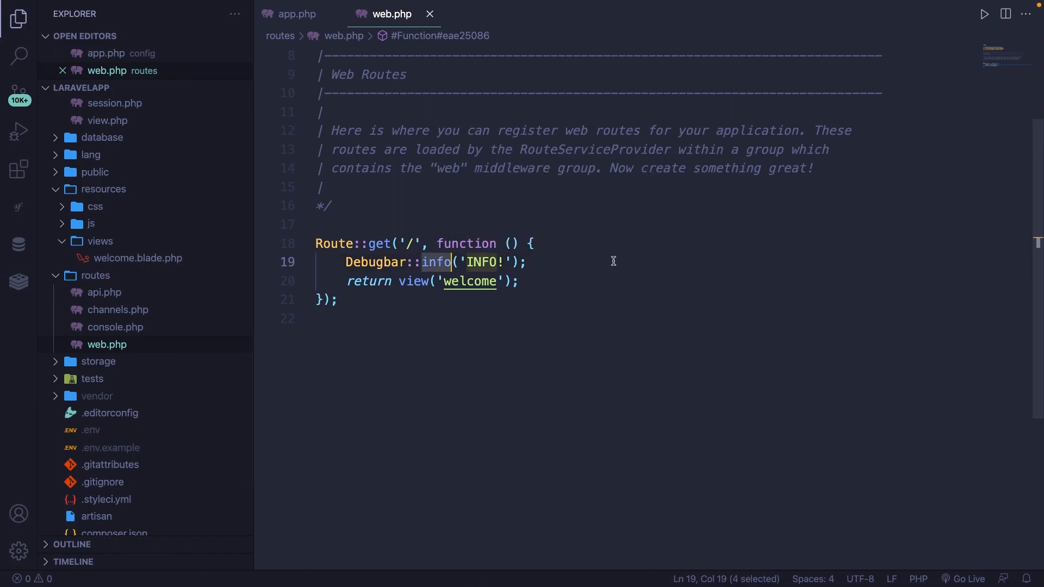
pyautogui.write('error')
pyautogui.press('Escape')
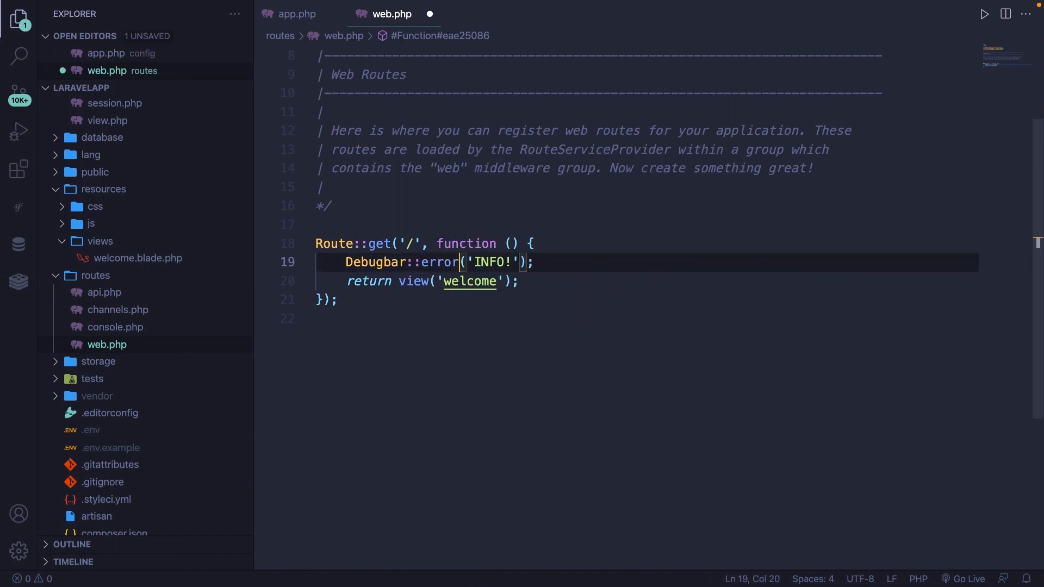
pyautogui.press('super+s')
pyautogui.press('super+Tab')
pyautogui.press('super+r')
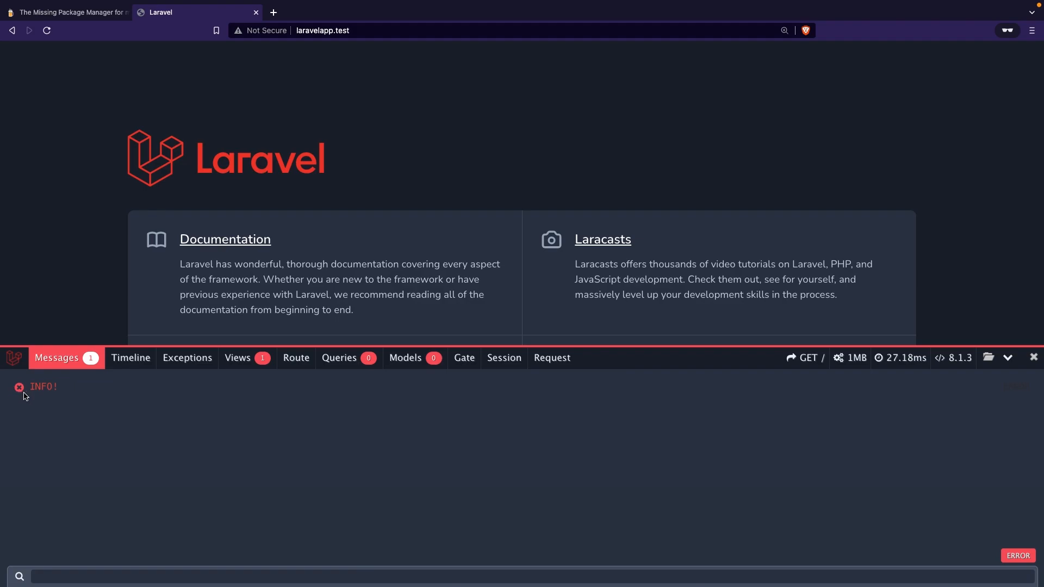
pyautogui.press('super+Tab')
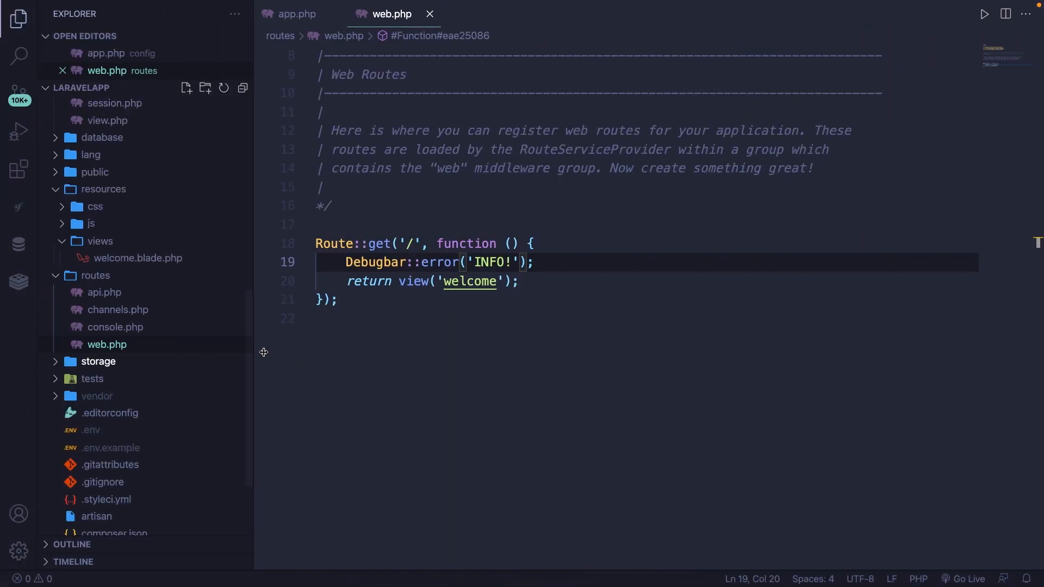
# Change it to Debugbar::warning('INFO!'), save, and reload to see it flagged as a warning
pyautogui.doubleClick(436, 263)
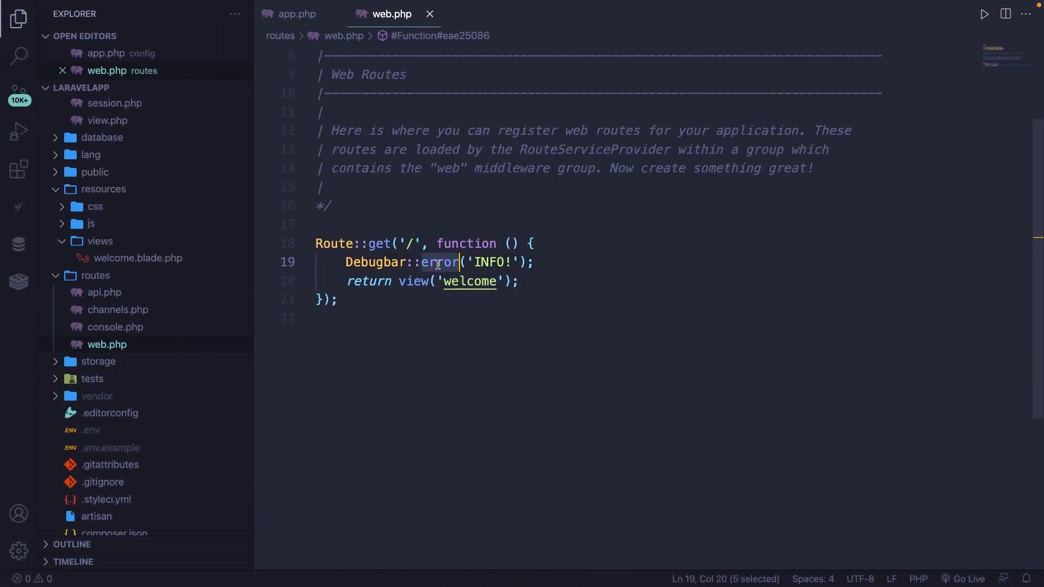
pyautogui.write('warning')
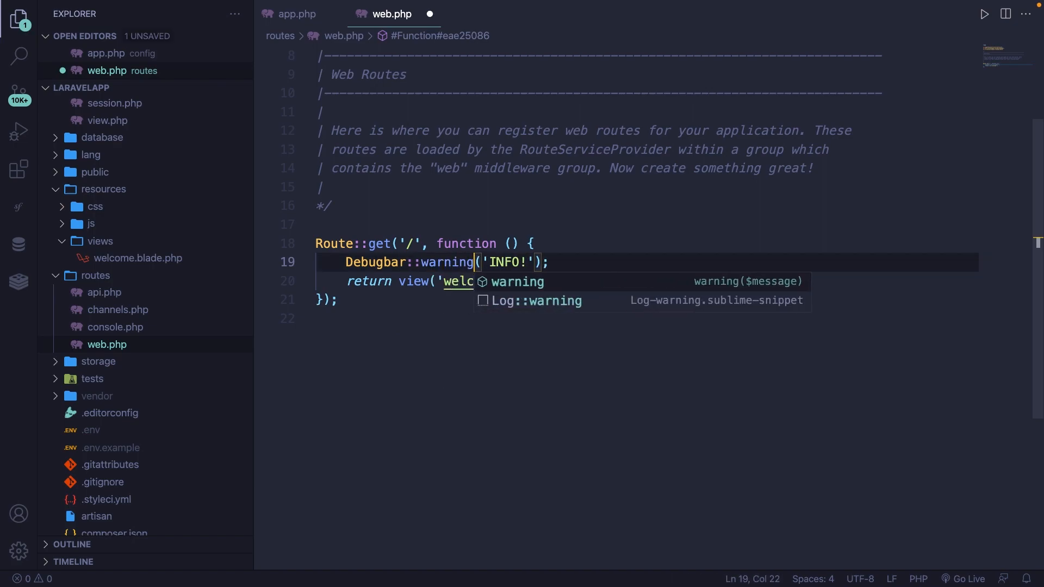
pyautogui.press('super+s')
pyautogui.press('super+Tab')
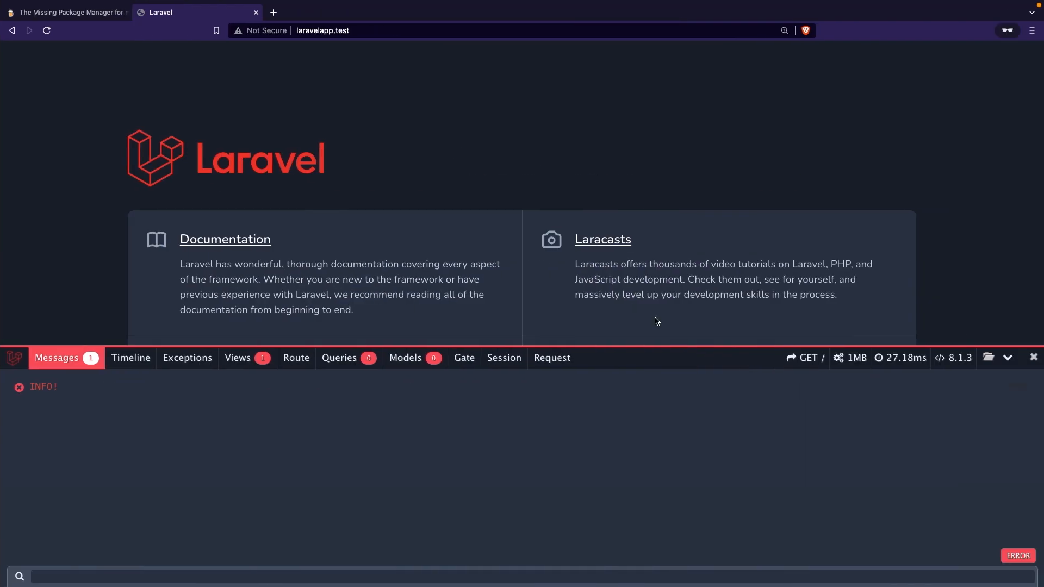
pyautogui.press('super+r')
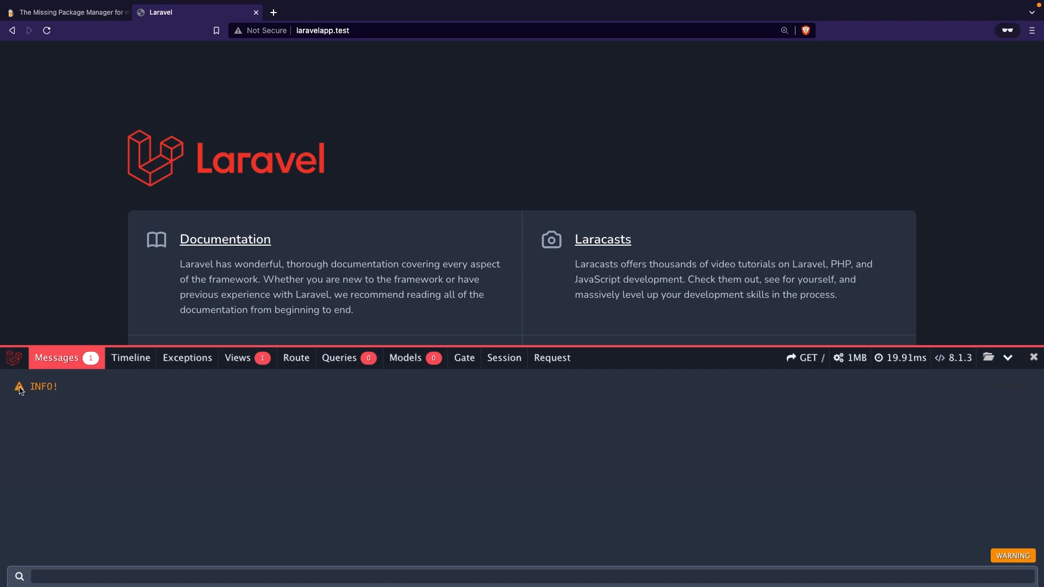
pyautogui.moveTo(30, 387); pyautogui.dragTo(49, 389)
pyautogui.click(89, 392)
pyautogui.press('super+Tab')
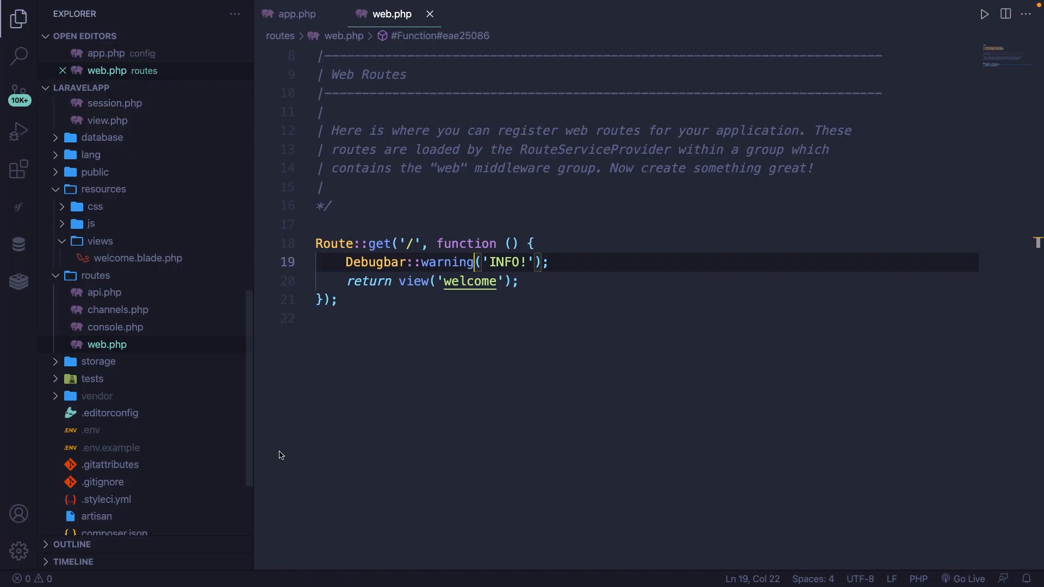
# Switch the call to Debugbar::addMessage('INFO!'), save, reload the page and view the Timeline timings
pyautogui.doubleClick(433, 263)
pyautogui.write('addMe')
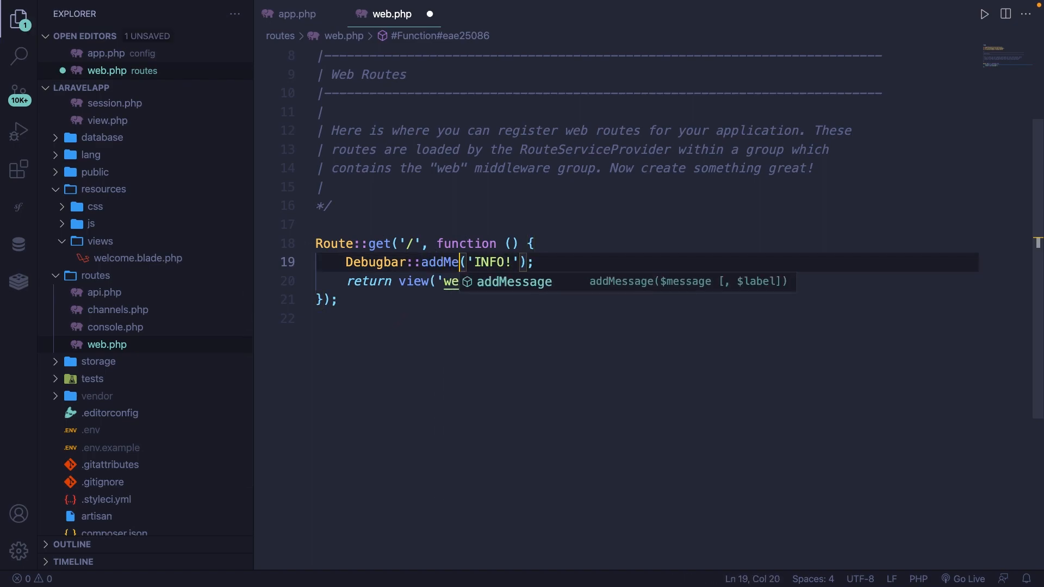
pyautogui.write('ssage')
pyautogui.press('super+s')
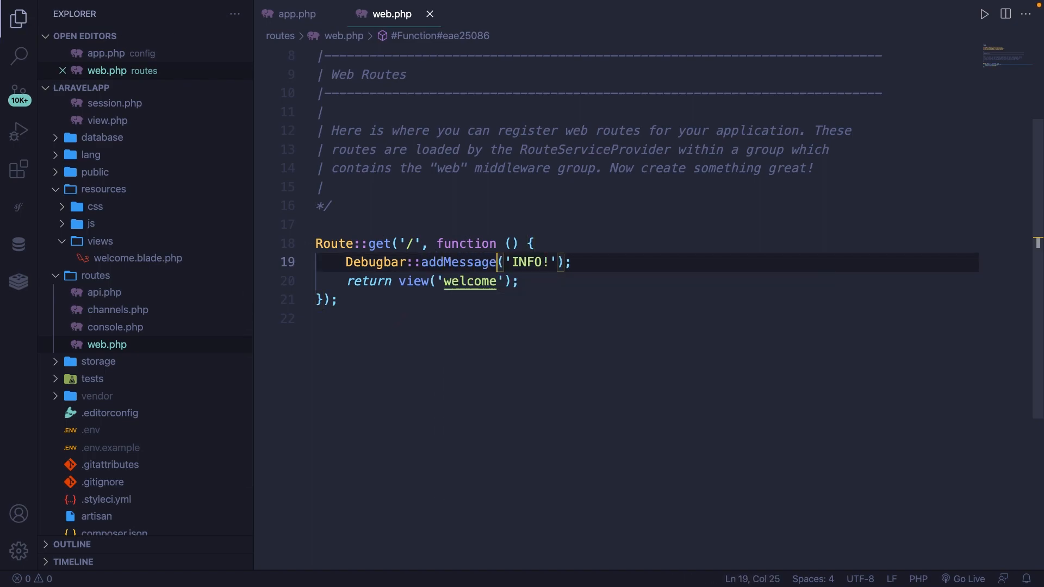
pyautogui.press('super+Tab')
pyautogui.press('super+r')
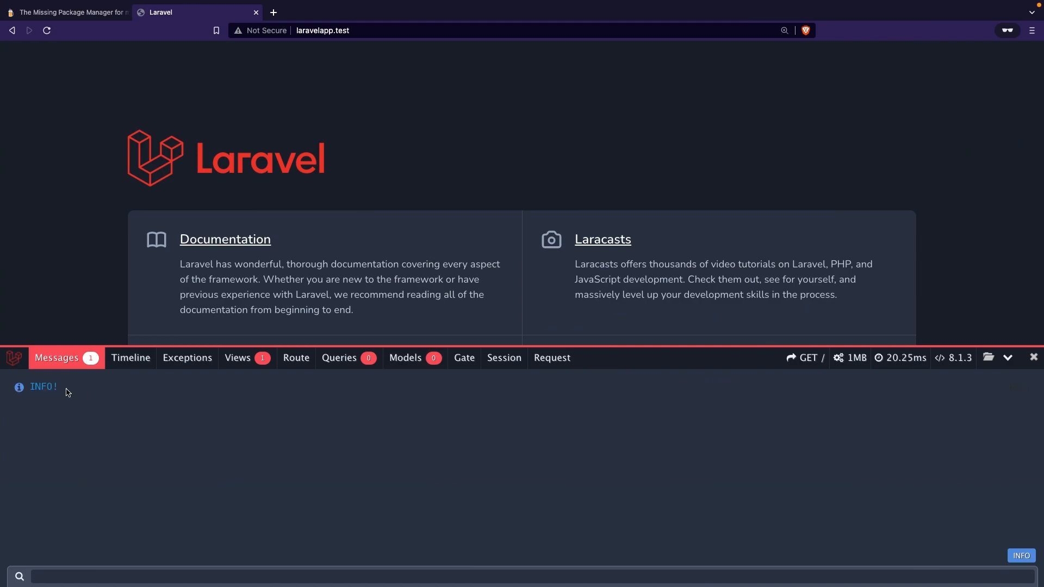
pyautogui.click(126, 366)
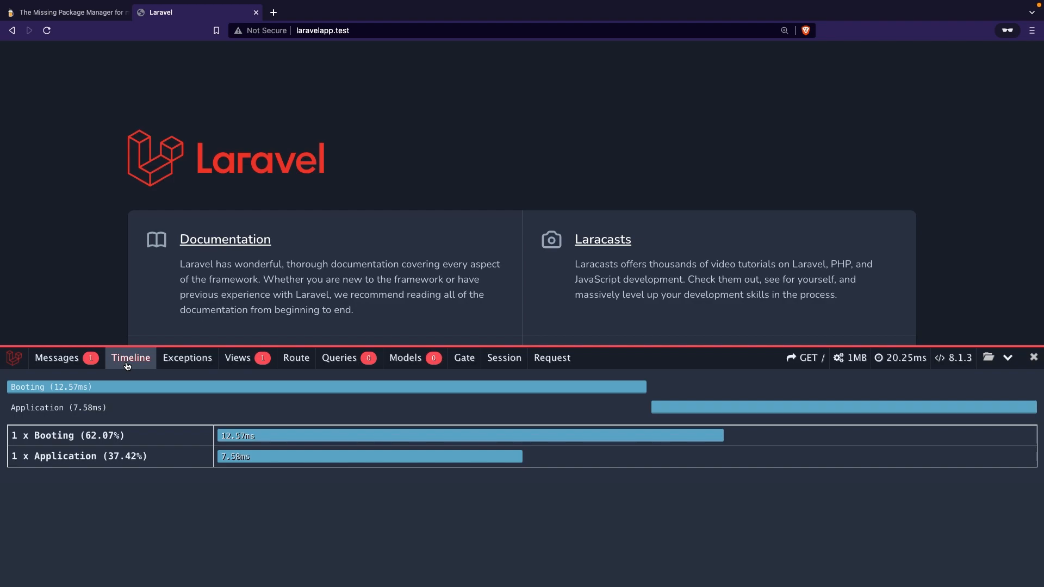
# Replace it with Debugbar::startMeasure('Wohoo', 'Rendering our first message'), save, and bring the browser forward
pyautogui.press('super+Tab')
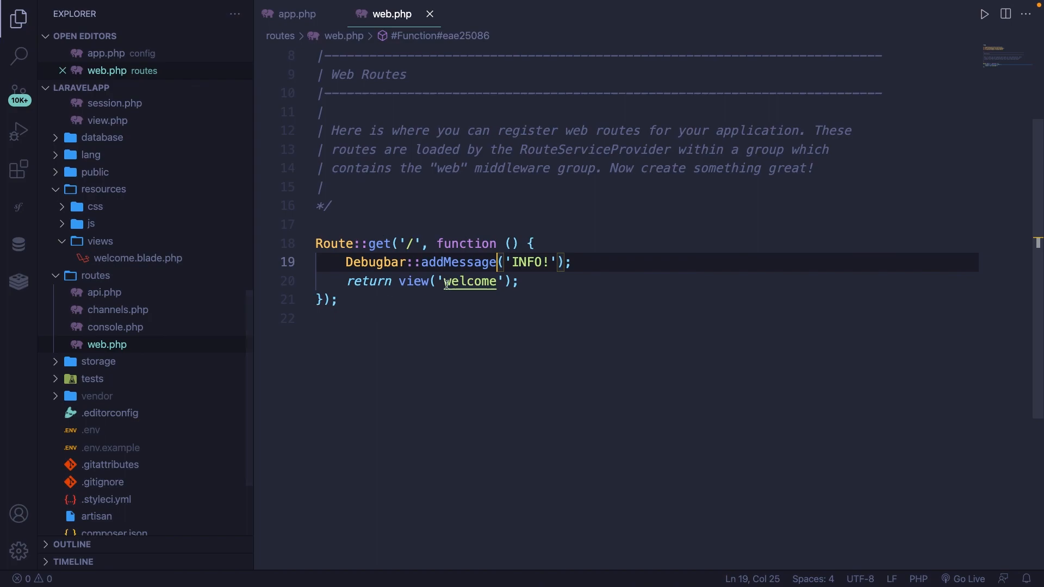
pyautogui.doubleClick(483, 262)
pyautogui.write('sta')
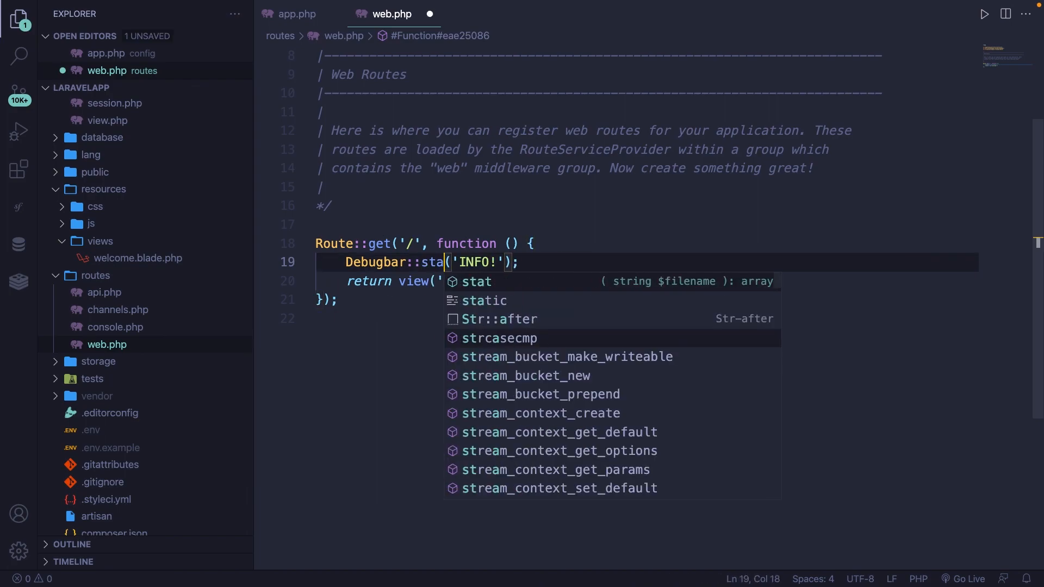
pyautogui.write('rtMeasure')
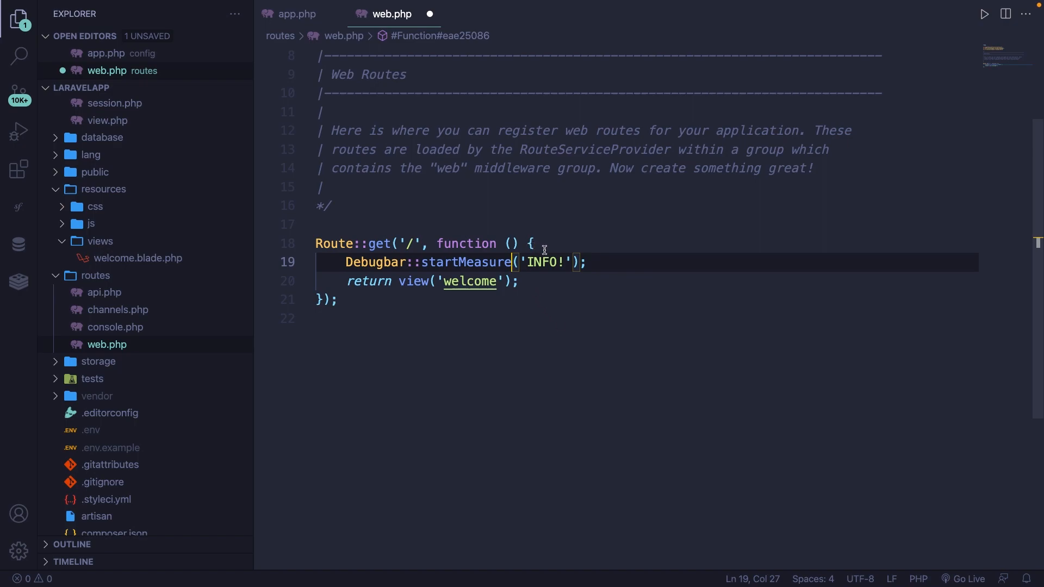
pyautogui.moveTo(562, 262); pyautogui.dragTo(569, 262)
pyautogui.press('BackSpace')
pyautogui.press('BackSpace')
pyautogui.press('BackSpace')
pyautogui.press('BackSpace')
pyautogui.press('BackSpace')
pyautogui.write('Woh')
pyautogui.write("oo', '")
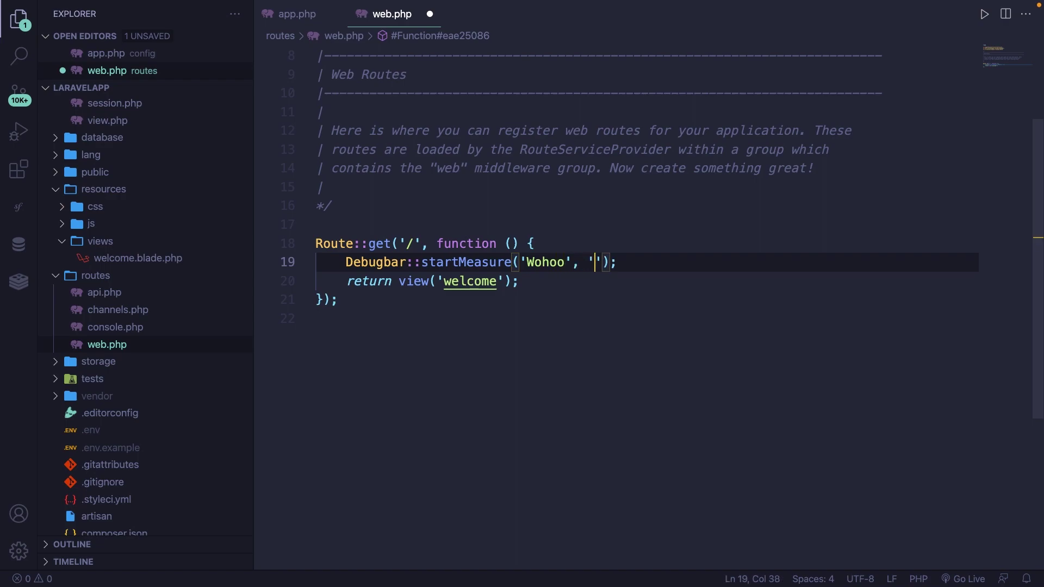
pyautogui.write('R')
pyautogui.write('endering our first mes')
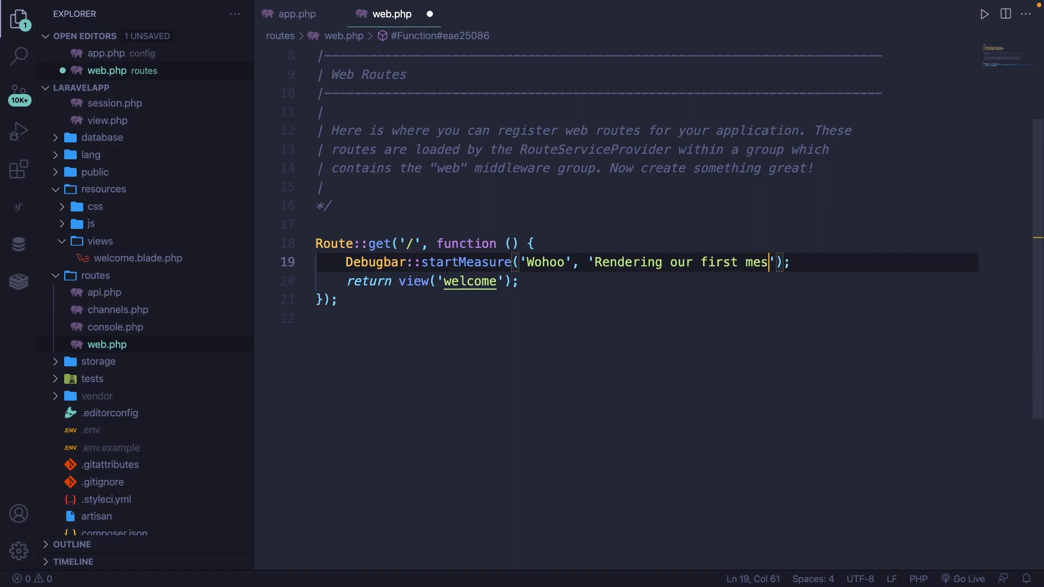
pyautogui.write('sage')
pyautogui.hotkey('ctrl', 's')
pyautogui.press('super+Tab')
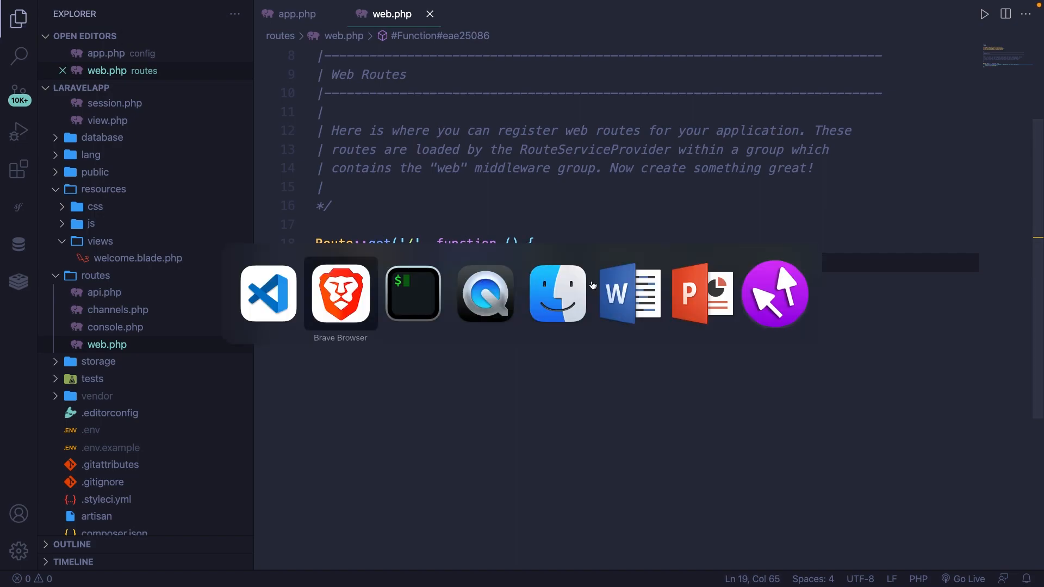
# Reload to see the Wohoo measure in the timeline, check the empty Exceptions panel, and return to the code
pyautogui.hotkey('ctrl', 'r')
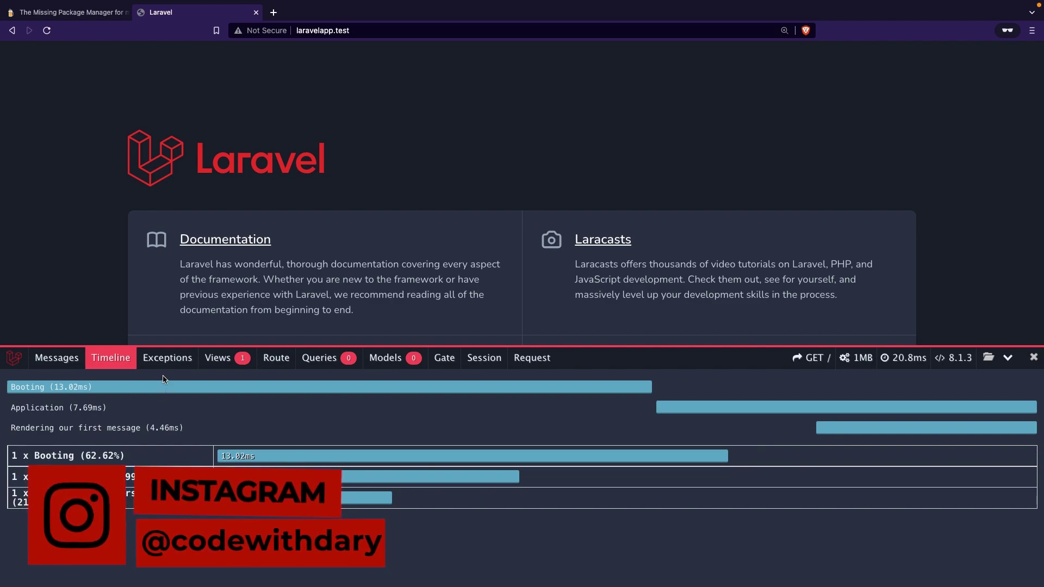
pyautogui.click(167, 363)
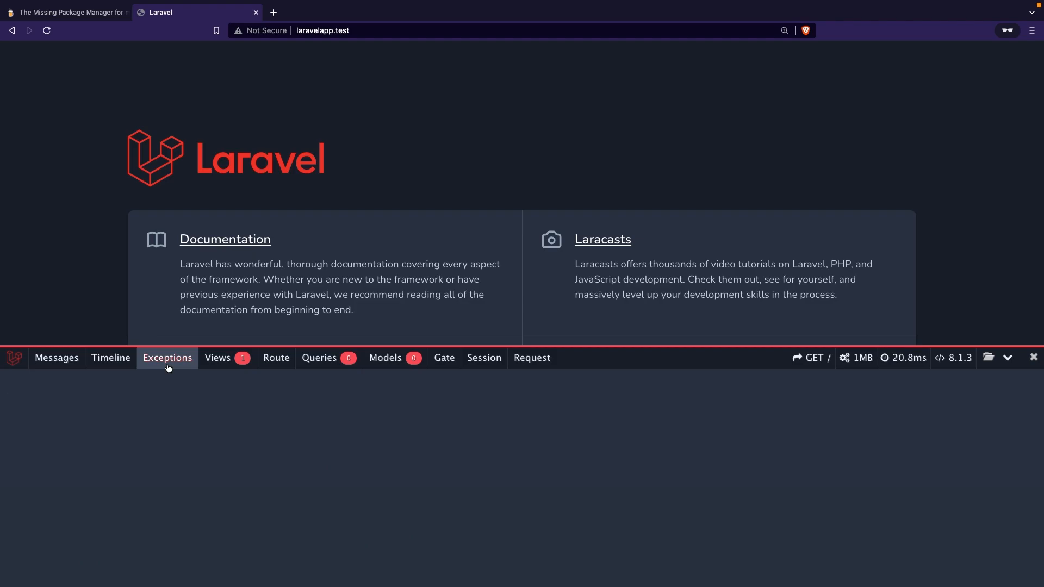
pyautogui.press('super+Tab')
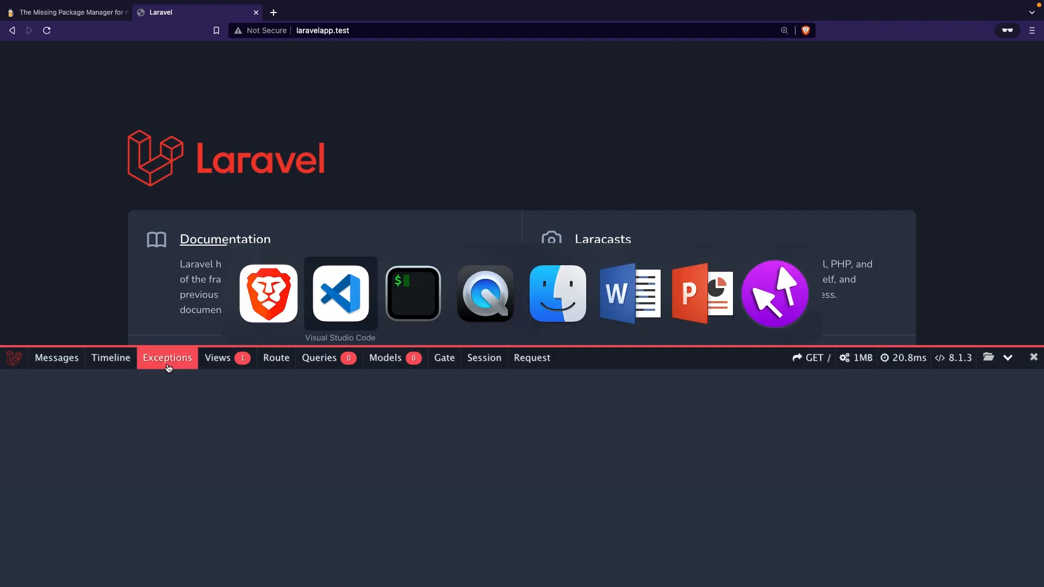
# Replace the startMeasure line with a try block throwing new Exception('Try Message!')
pyautogui.press('super+Left')
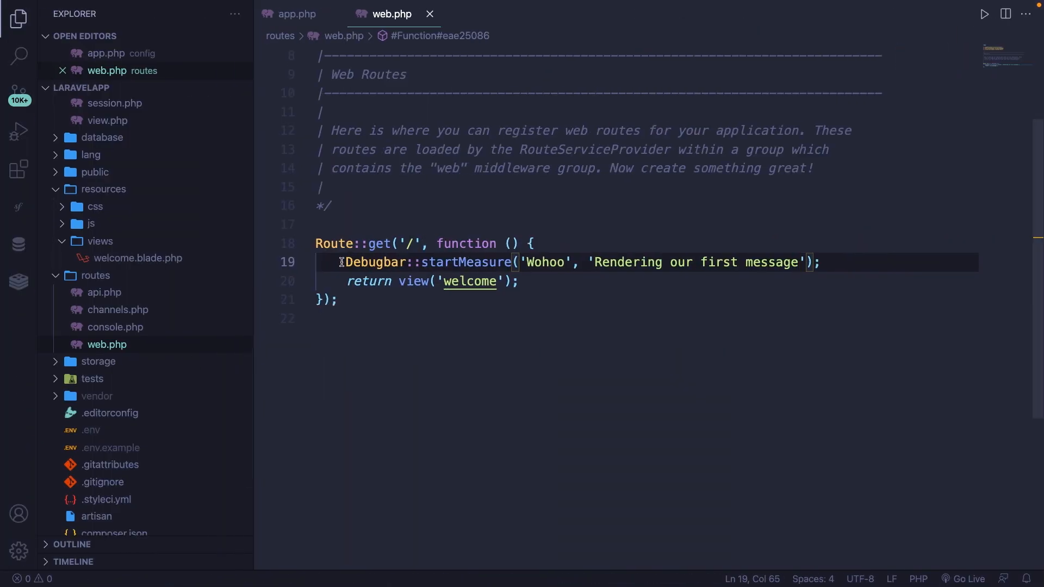
pyautogui.press('super+shift+Right')
pyautogui.press('BackSpace')
pyautogui.press('Return')
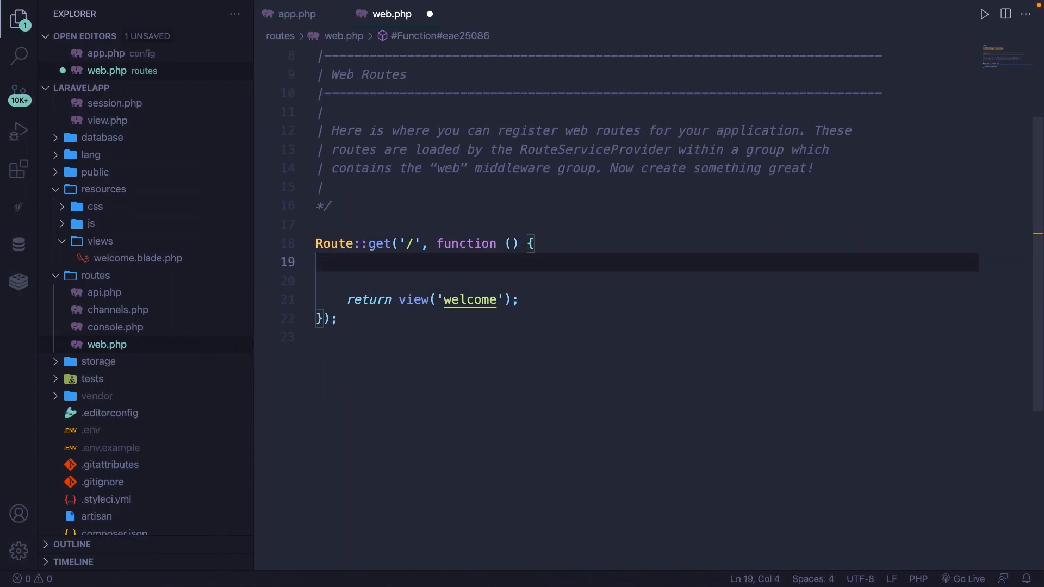
pyautogui.write('try {')
pyautogui.press('Return')
pyautogui.write('throw ')
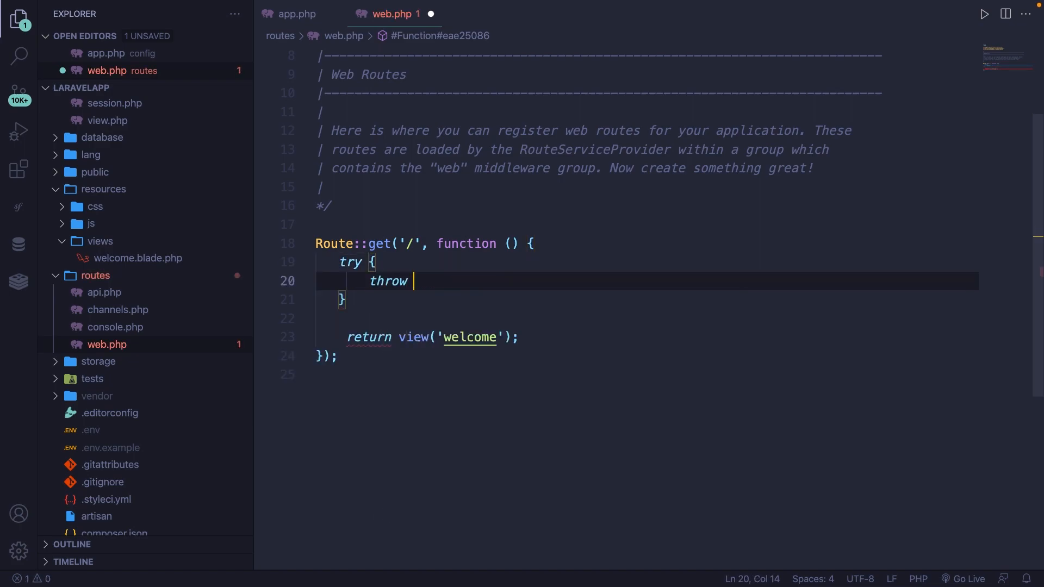
pyautogui.write('new Excepti')
pyautogui.press('Return')
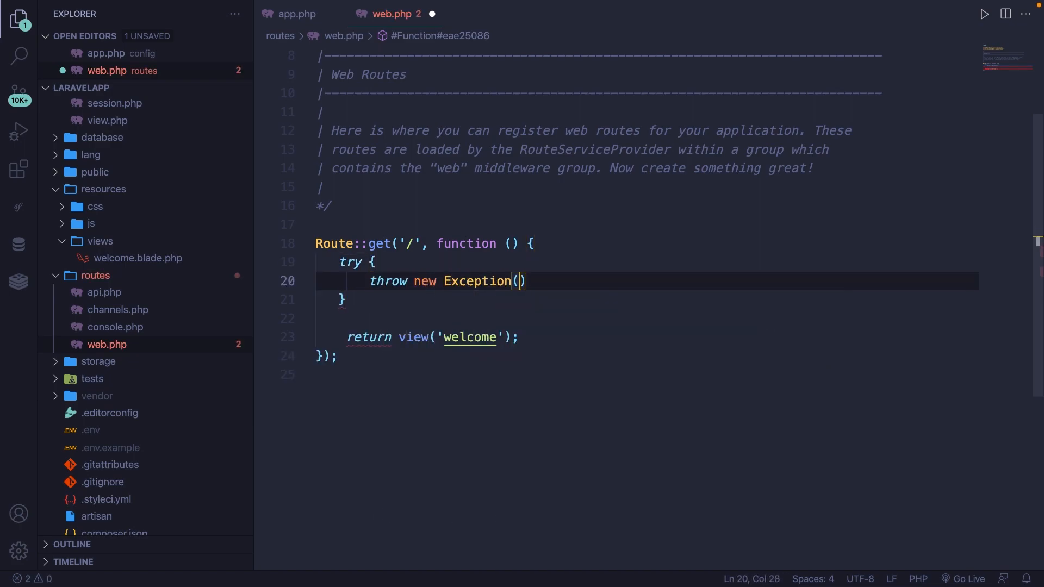
pyautogui.write("'Try Mess")
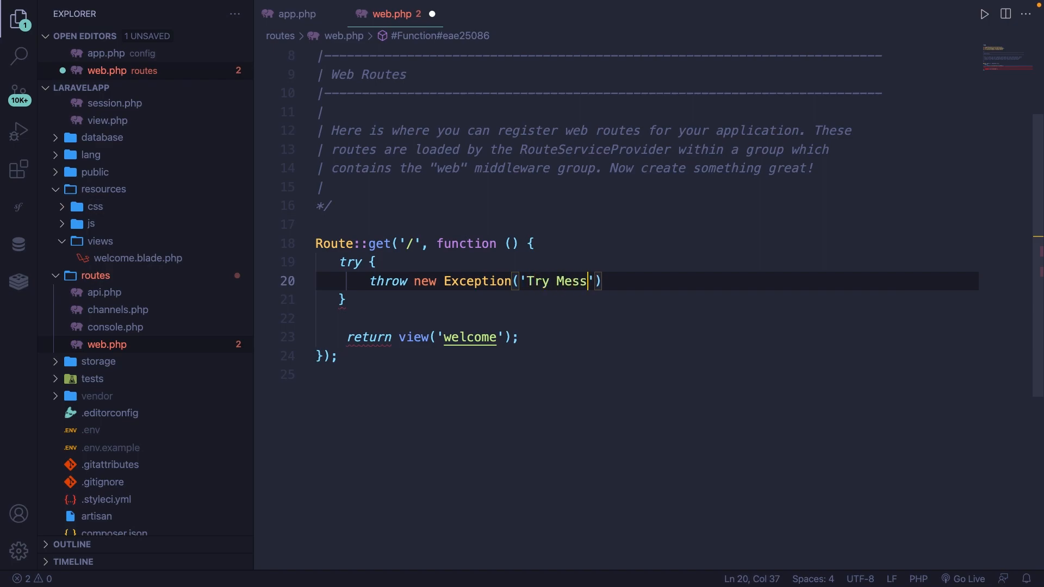
pyautogui.write("age!');")
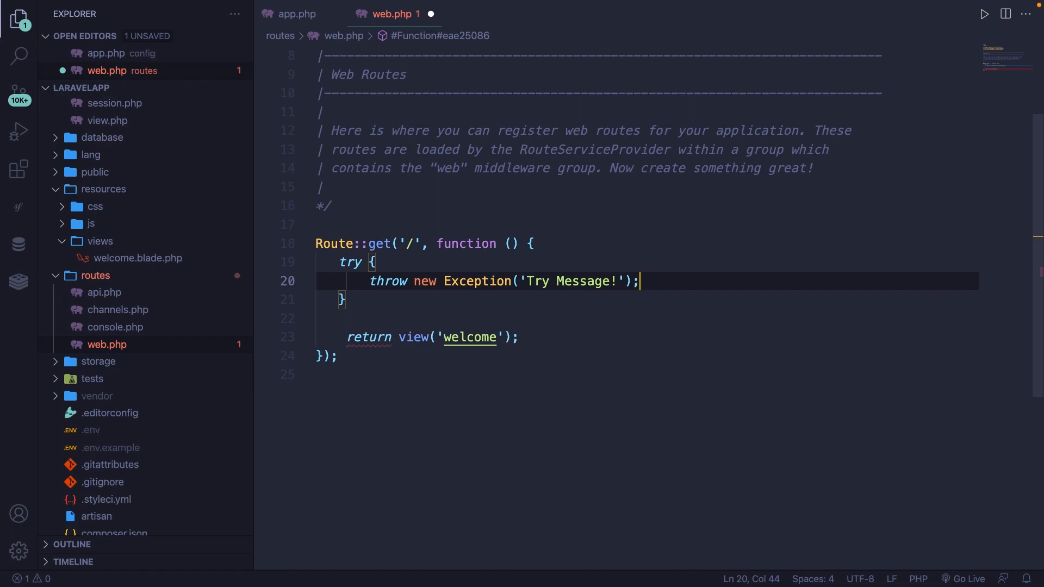
# Add catch (Exception $e) calling Debugbar::addException($e), save, and switch to the browser
pyautogui.press('Down')
pyautogui.write('ca')
pyautogui.press('Return')
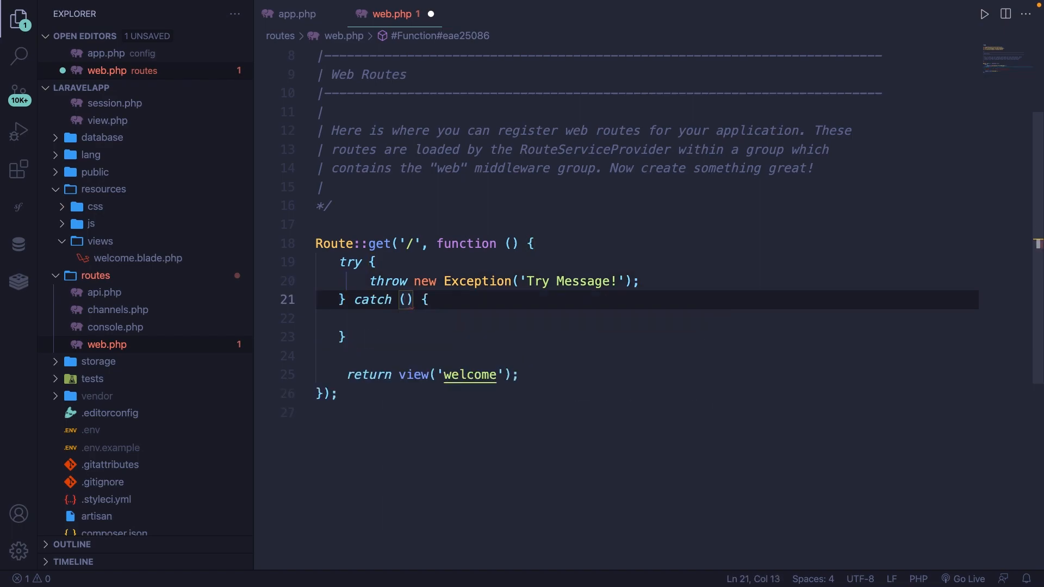
pyautogui.write('Exc')
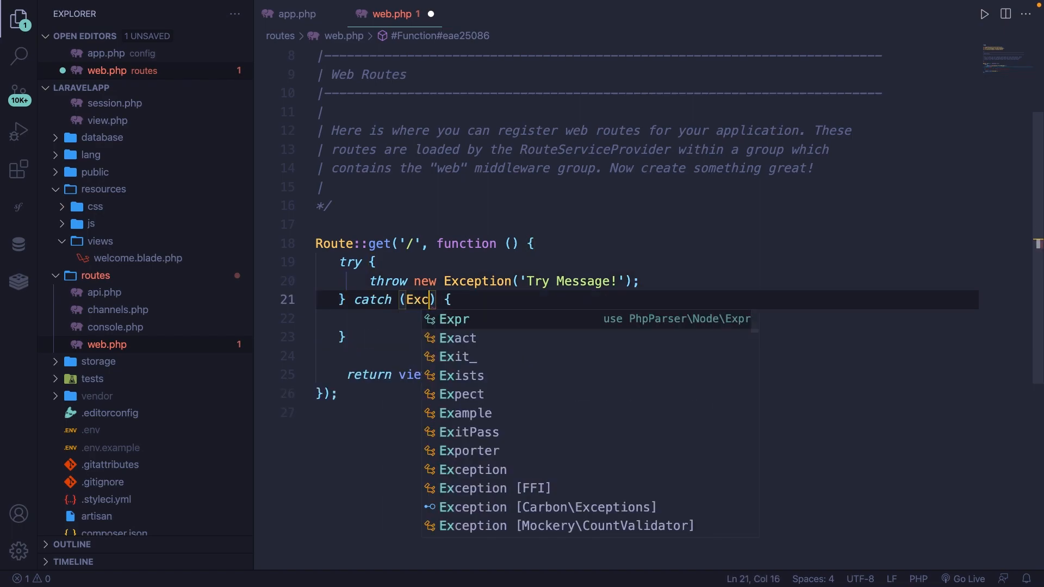
pyautogui.write('eption $e')
pyautogui.press('Tab')
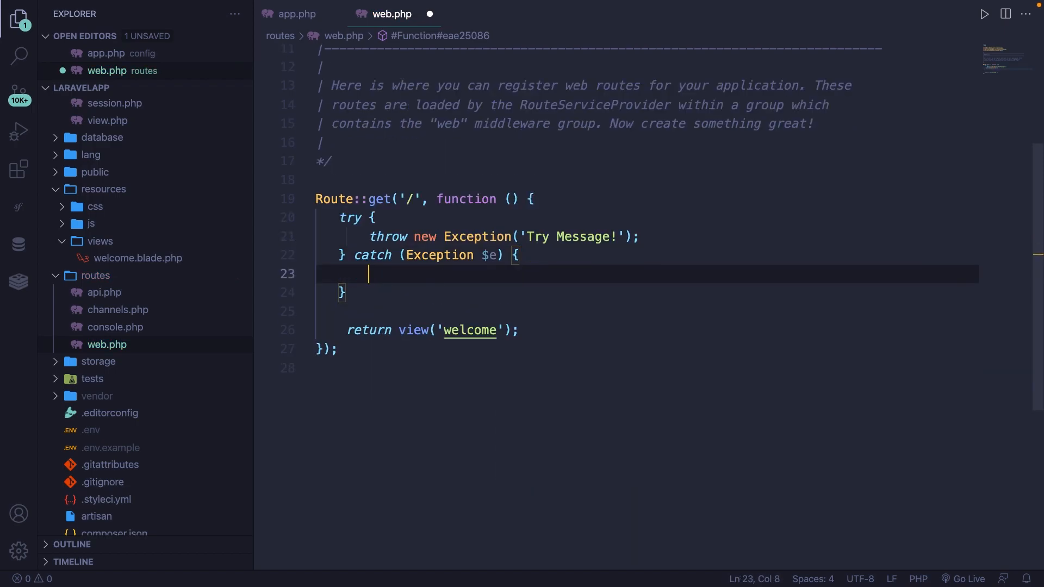
pyautogui.write('Debugbar')
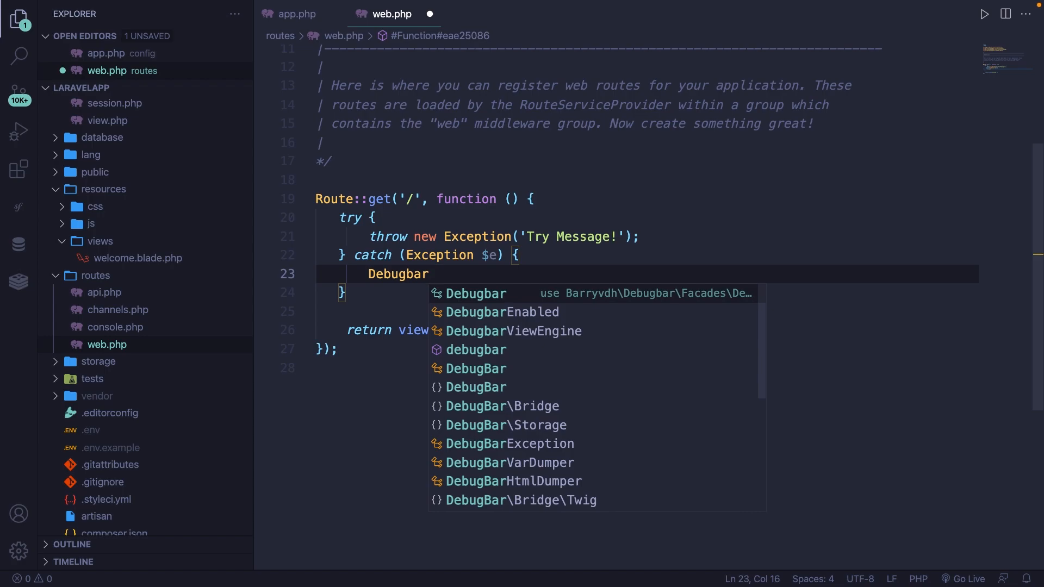
pyautogui.write('::add')
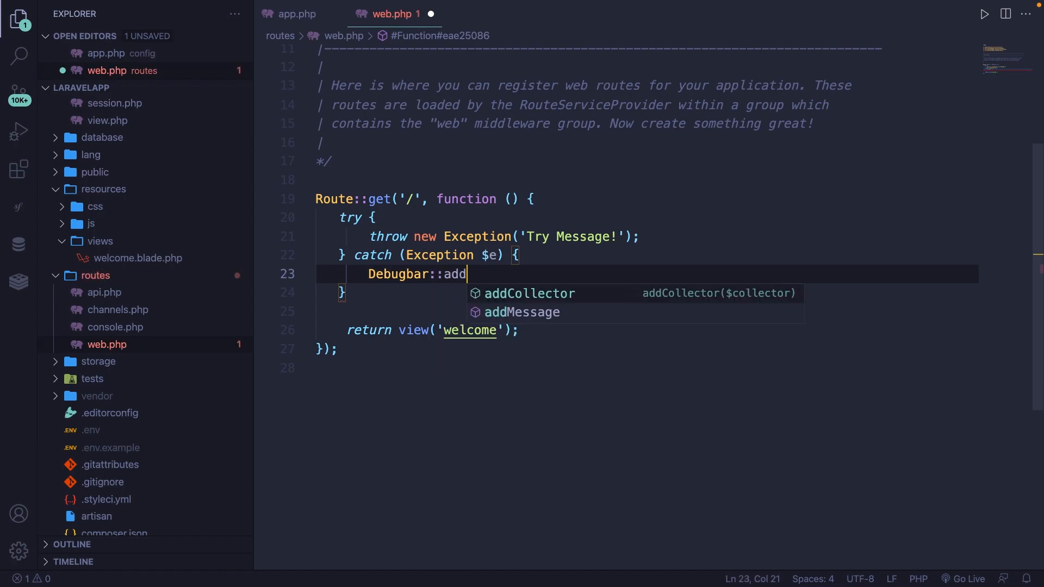
pyautogui.write('Exception();')
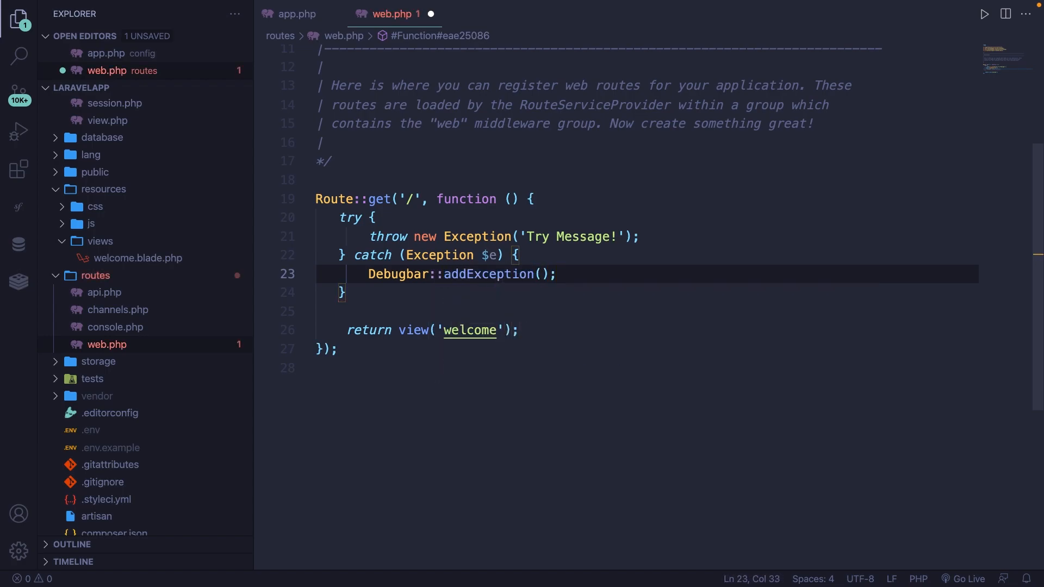
pyautogui.press('Left')
pyautogui.press('Left')
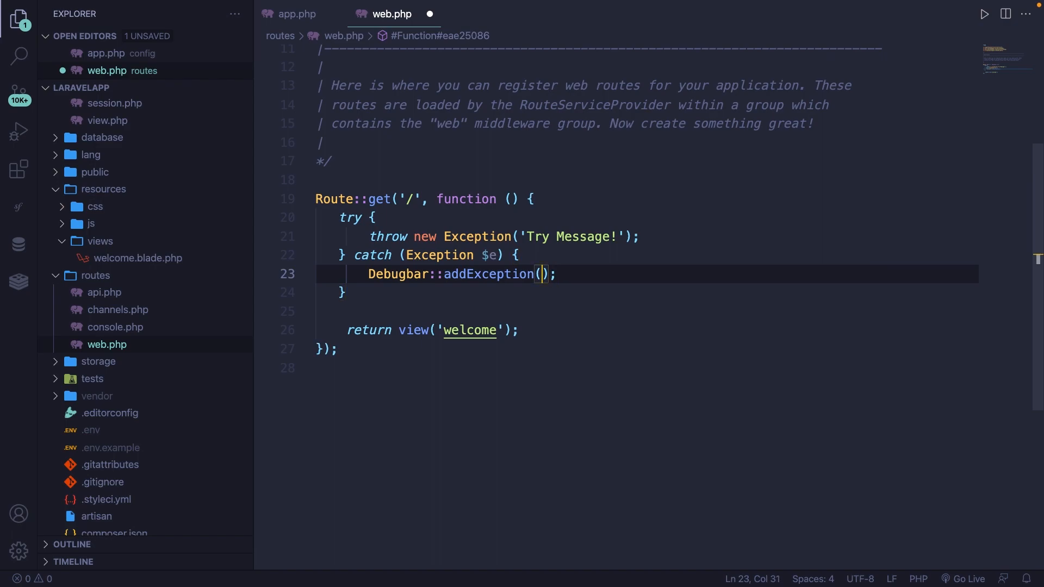
pyautogui.write('$e')
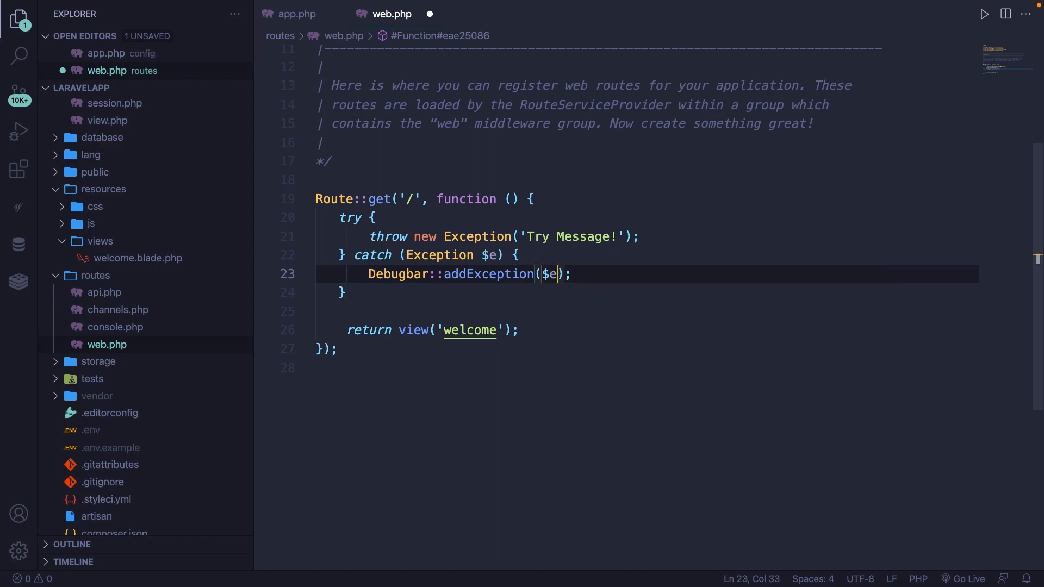
pyautogui.press('super+s')
pyautogui.press('super+Tab')
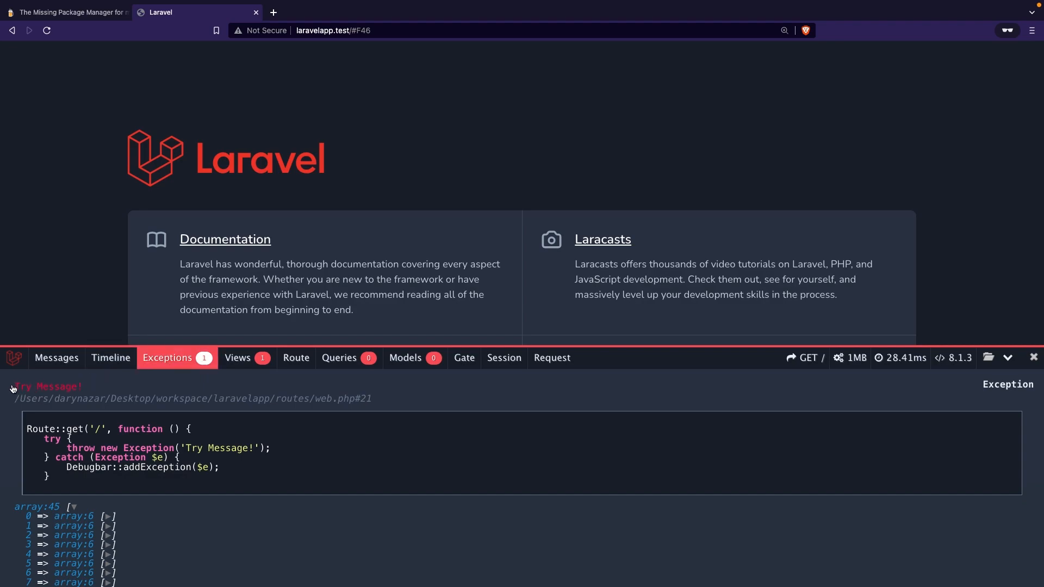
# Highlight the Try Message! exception, then show the Views tab listing welcome.blade.php
pyautogui.moveTo(14, 387); pyautogui.dragTo(106, 390)
pyautogui.click(105, 391)
pyautogui.click(237, 360)
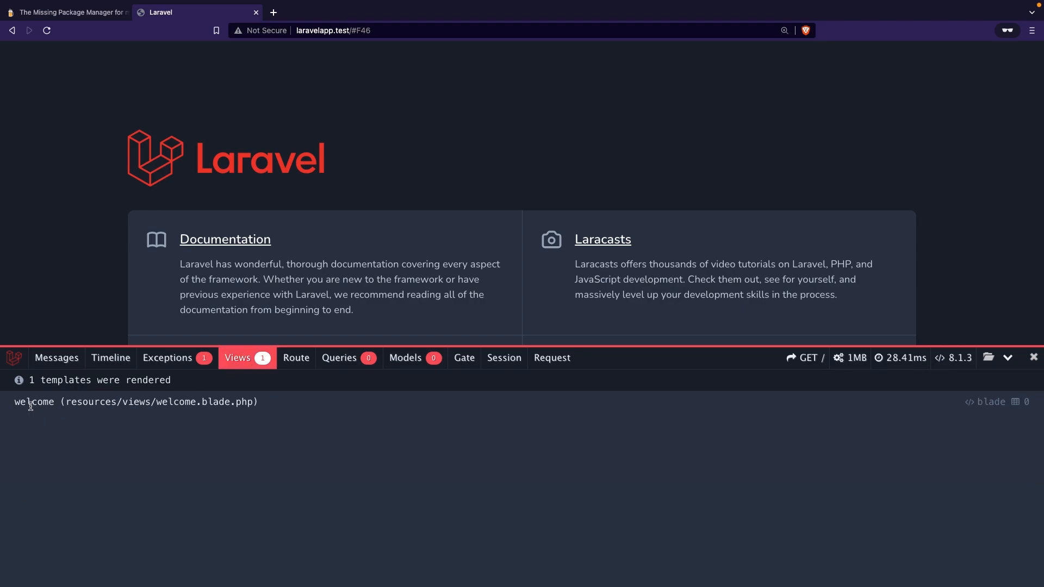
pyautogui.moveTo(157, 404); pyautogui.dragTo(252, 403)
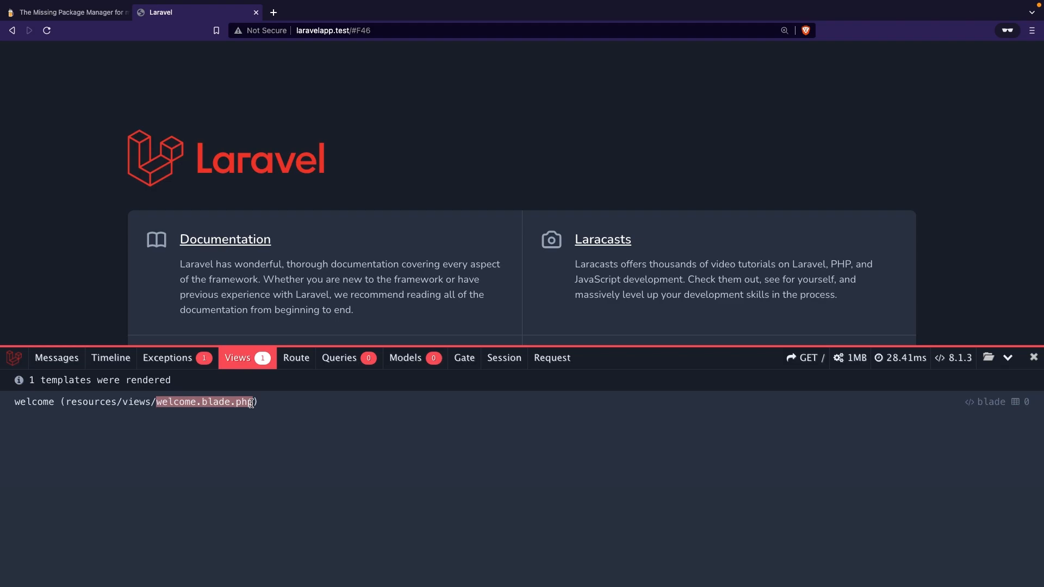
# Delete the try/catch block and add $name = "Code With Dary"; in its place, saved
pyautogui.press('super+Tab')
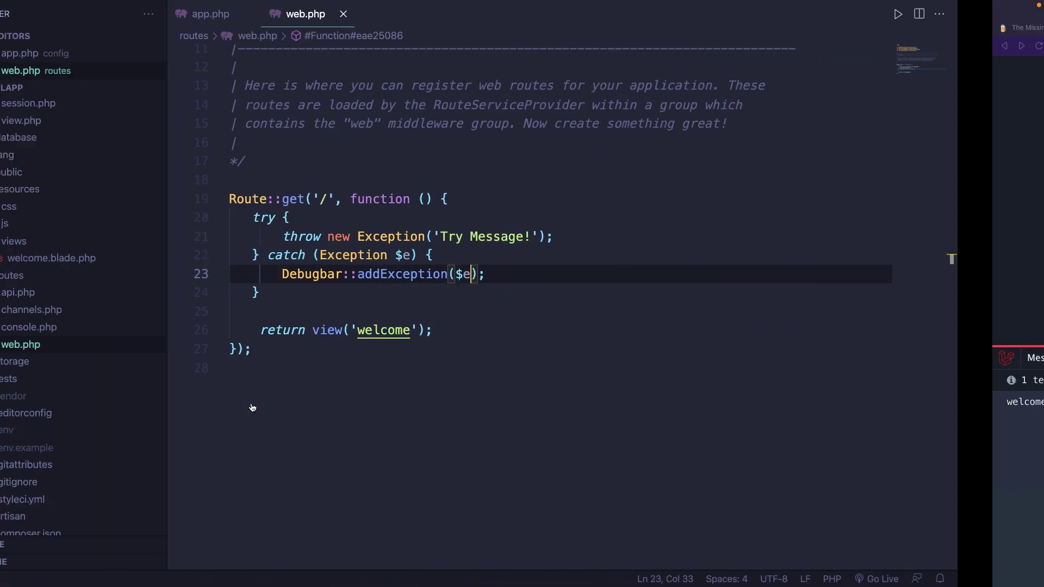
pyautogui.moveTo(410, 292); pyautogui.dragTo(285, 229)
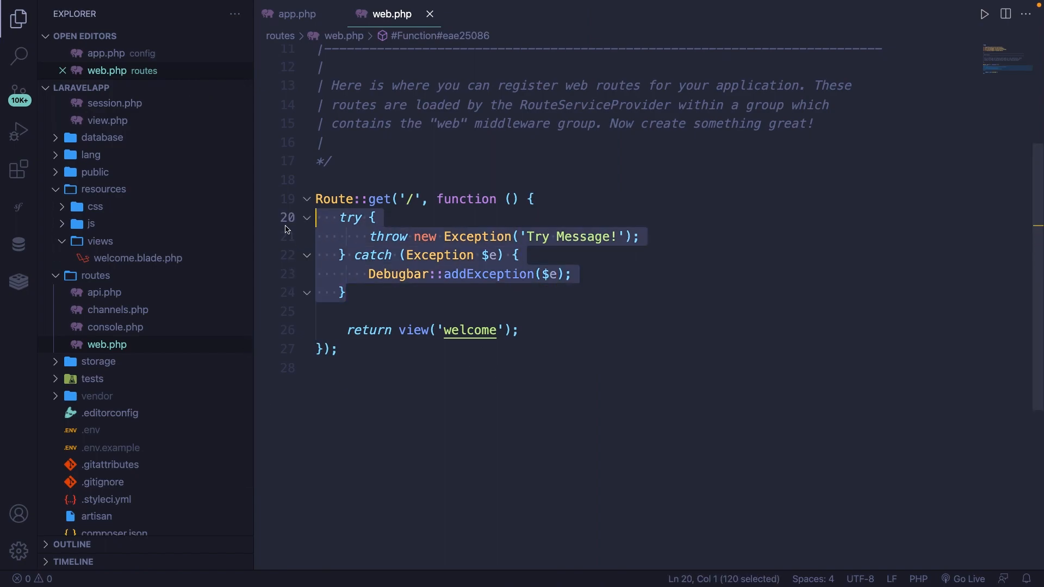
pyautogui.press('BackSpace')
pyautogui.write('$')
pyautogui.press('BackSpace')
pyautogui.write('$')
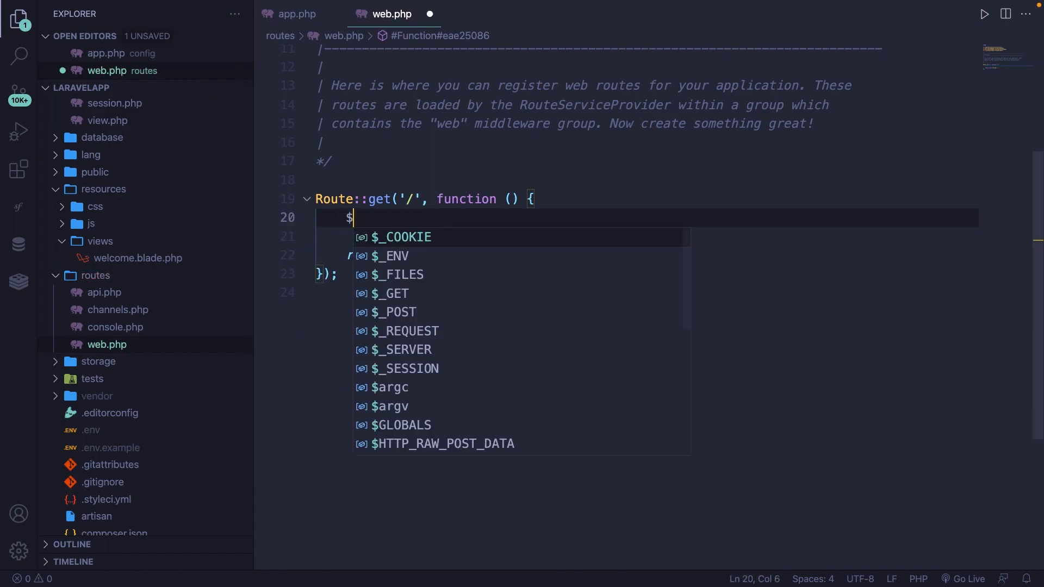
pyautogui.write('name = "')
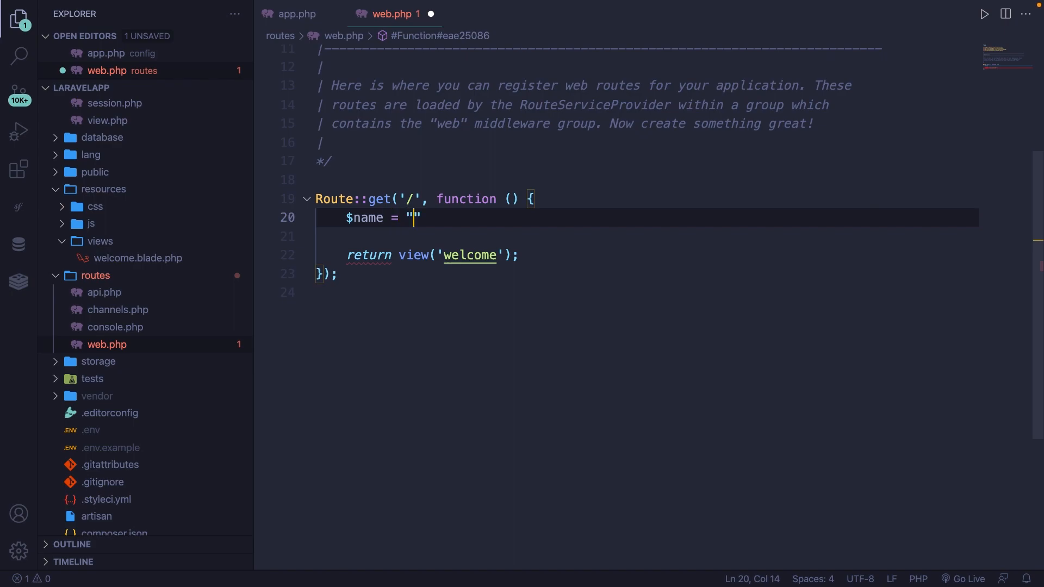
pyautogui.write('Code With Da')
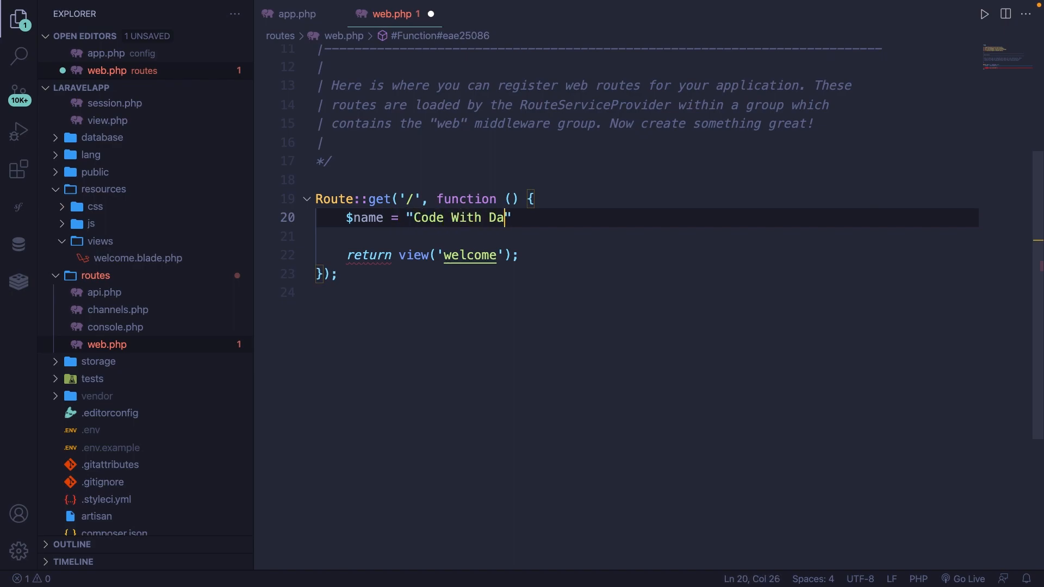
pyautogui.write('ry";')
pyautogui.hotkey('ctrl', 's')
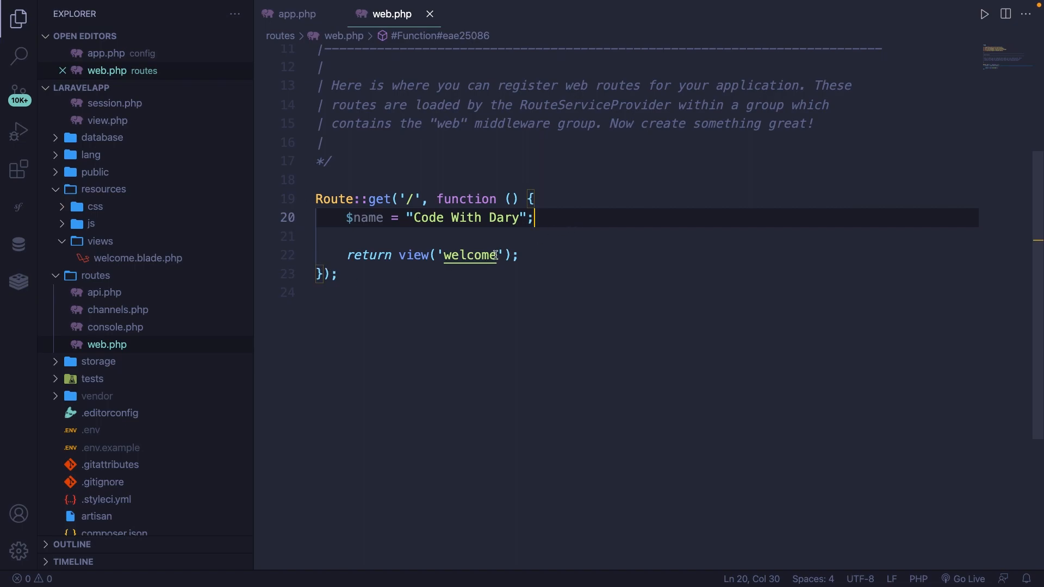
# Pass ['name' => $name] to the welcome view, save, and return to the browser
pyautogui.click(504, 256)
pyautogui.write(', ')
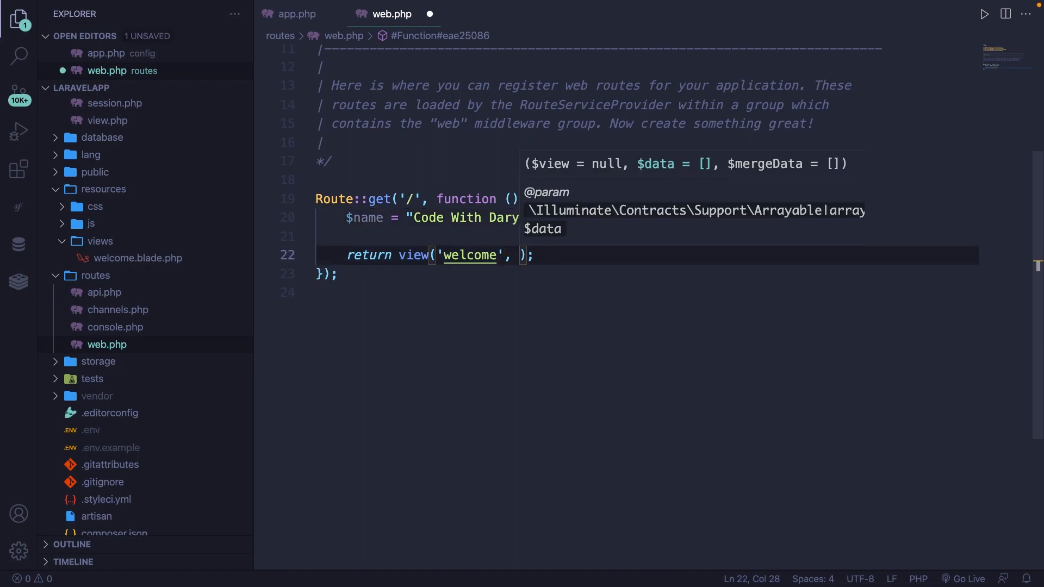
pyautogui.write('[')
pyautogui.press('Return')
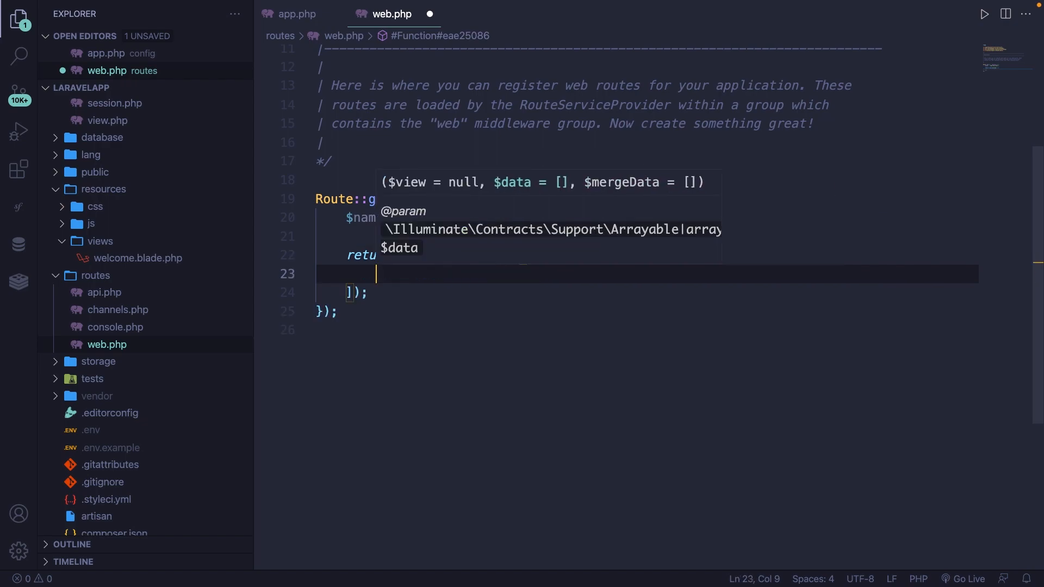
pyautogui.press('Escape')
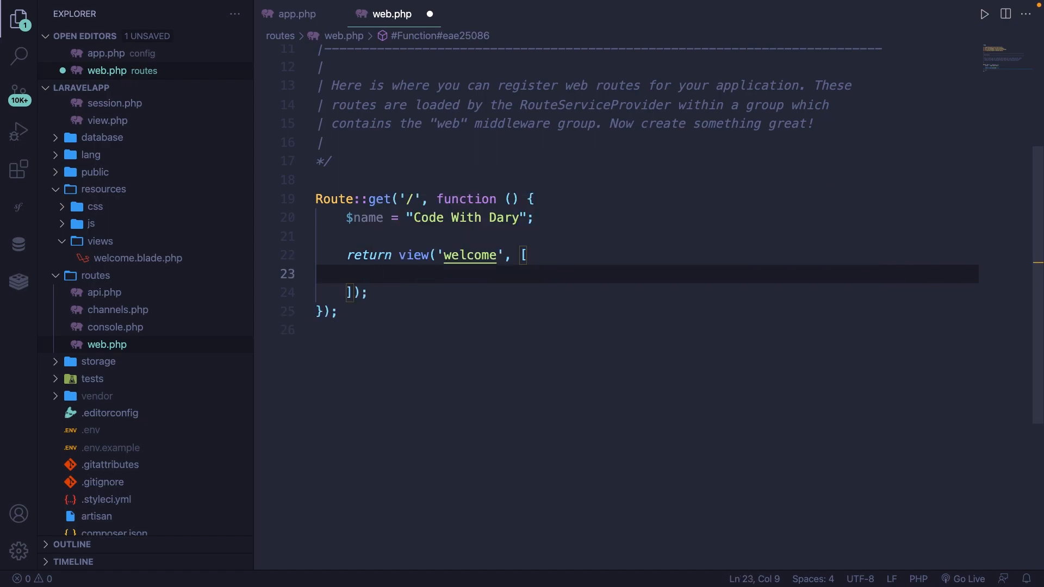
pyautogui.write("'")
pyautogui.write("name' =>")
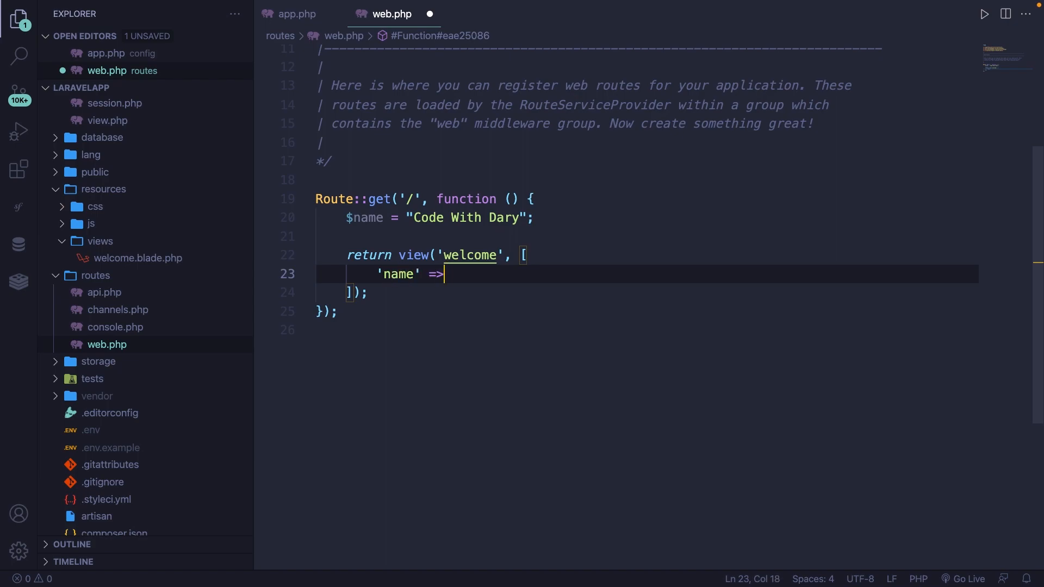
pyautogui.write(' $na')
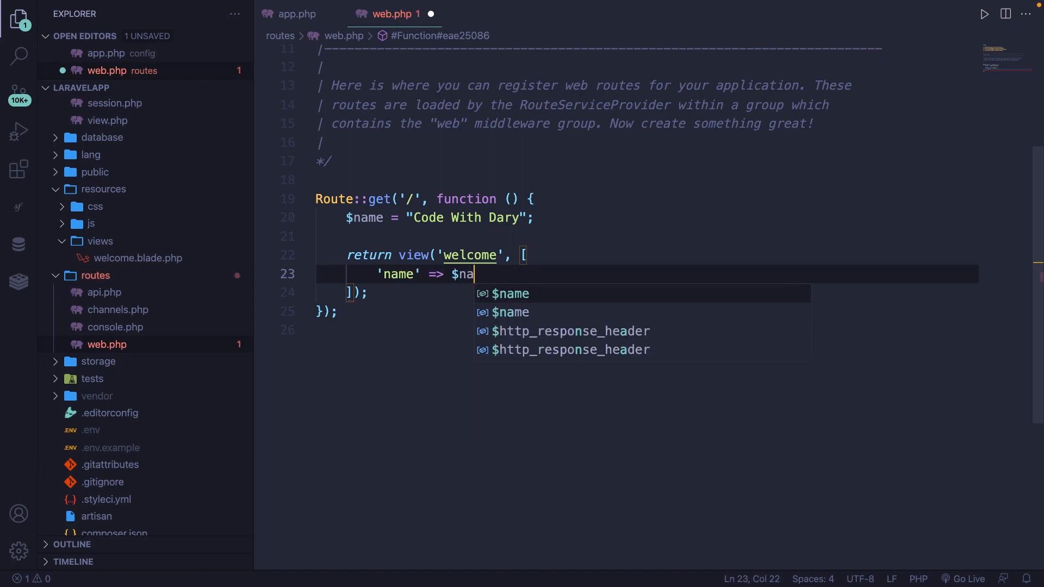
pyautogui.write('me')
pyautogui.hotkey('ctrl', 's')
pyautogui.press('super+Tab')
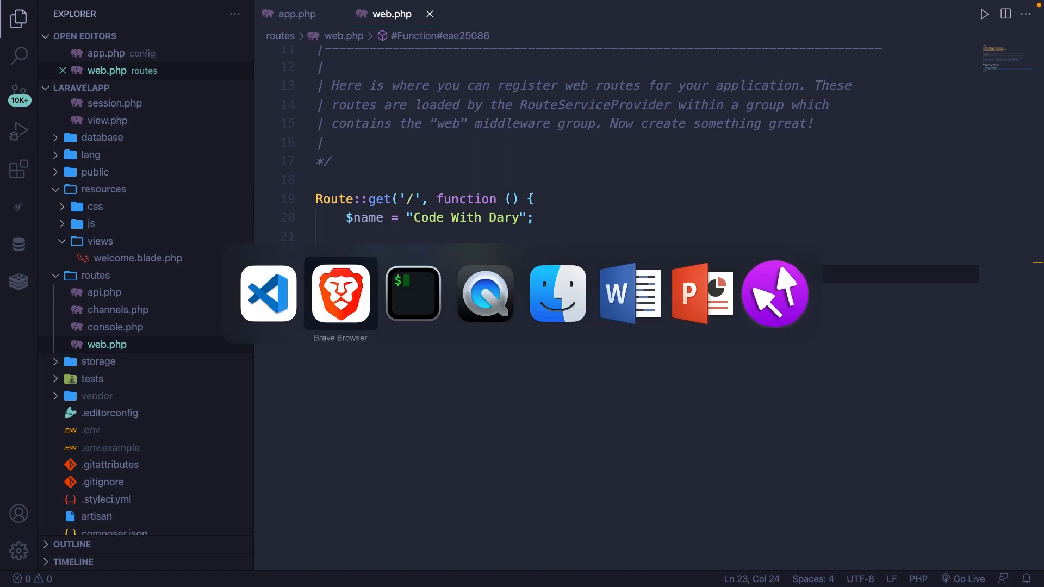
# Reload the page and expand the welcome view's Params showing the name parameter
pyautogui.press('super+r')
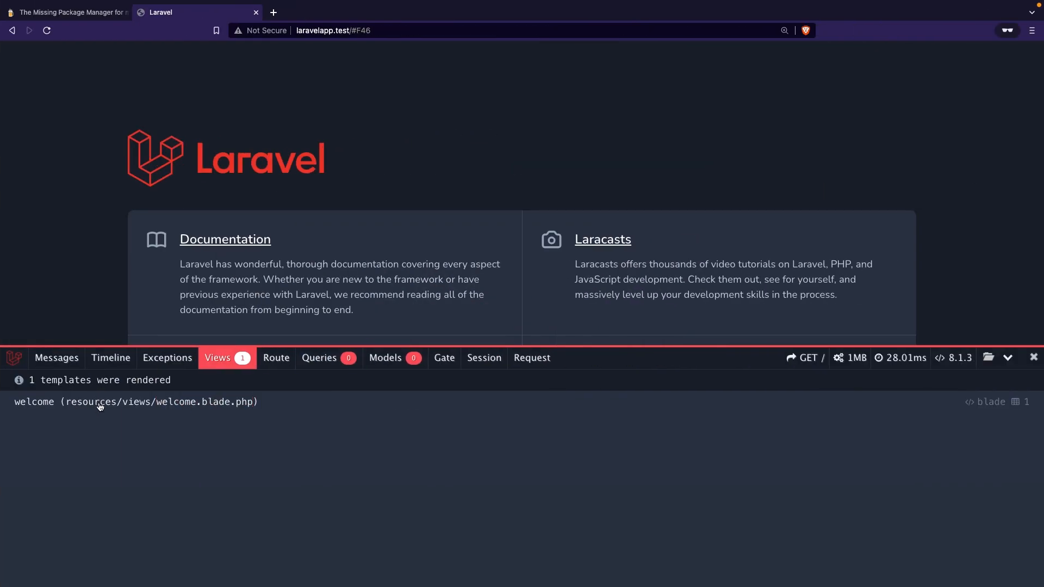
pyautogui.click(131, 404)
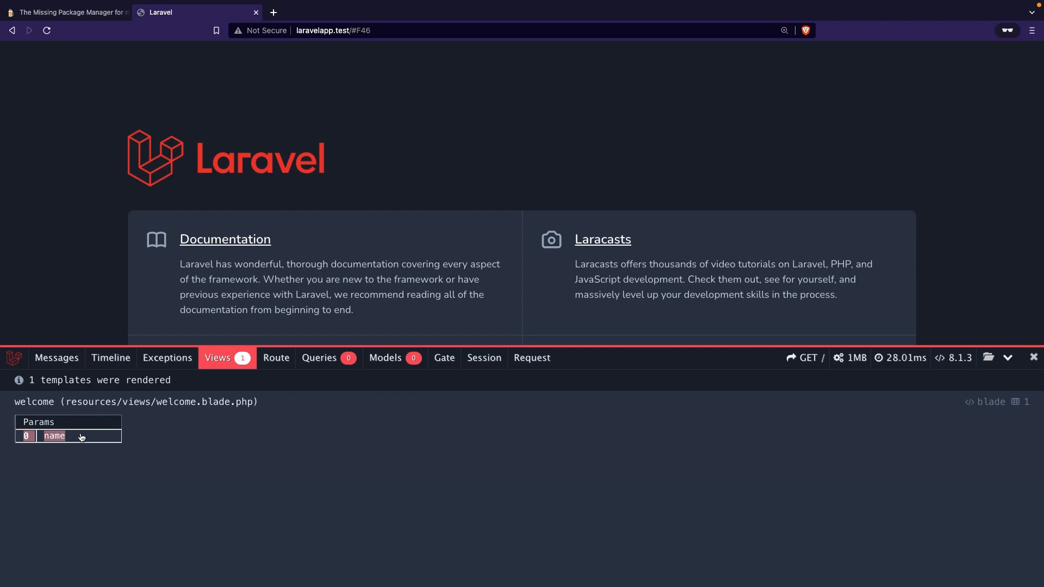
pyautogui.moveTo(24, 437); pyautogui.dragTo(82, 437)
pyautogui.click(82, 407)
# Show the Route tab with the home route from routes/web.php lines 19–25
pyautogui.click(270, 361)
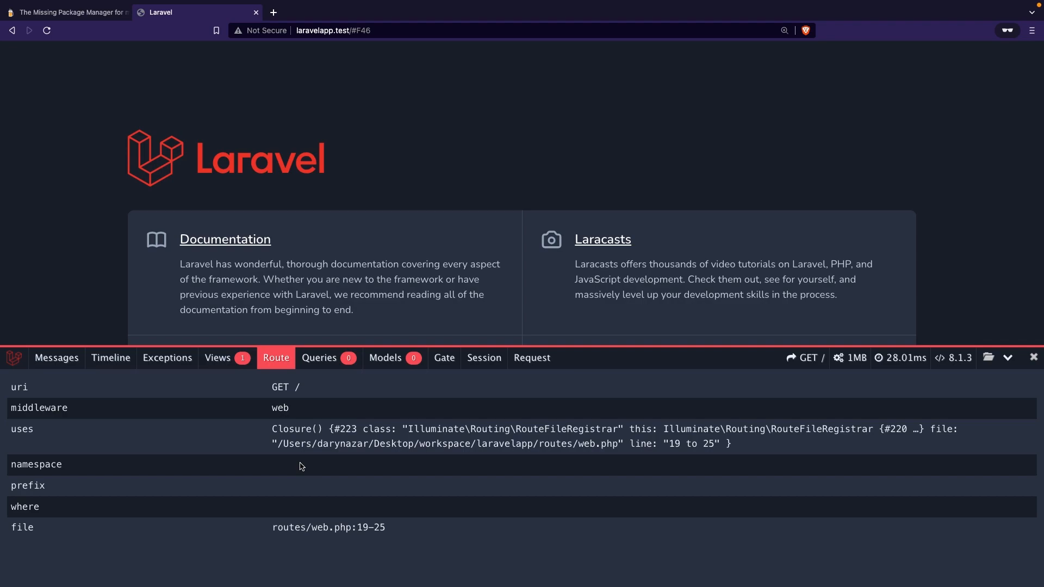
pyautogui.click(298, 534)
# Inspect the empty Queries, Models and Gate panels, ending on the Session data
pyautogui.click(319, 365)
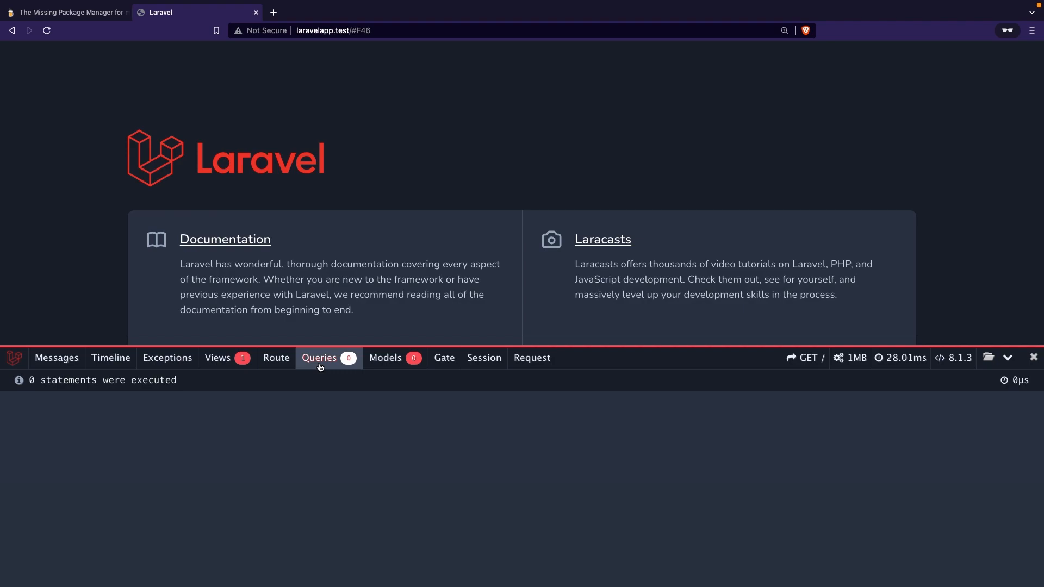
pyautogui.click(386, 361)
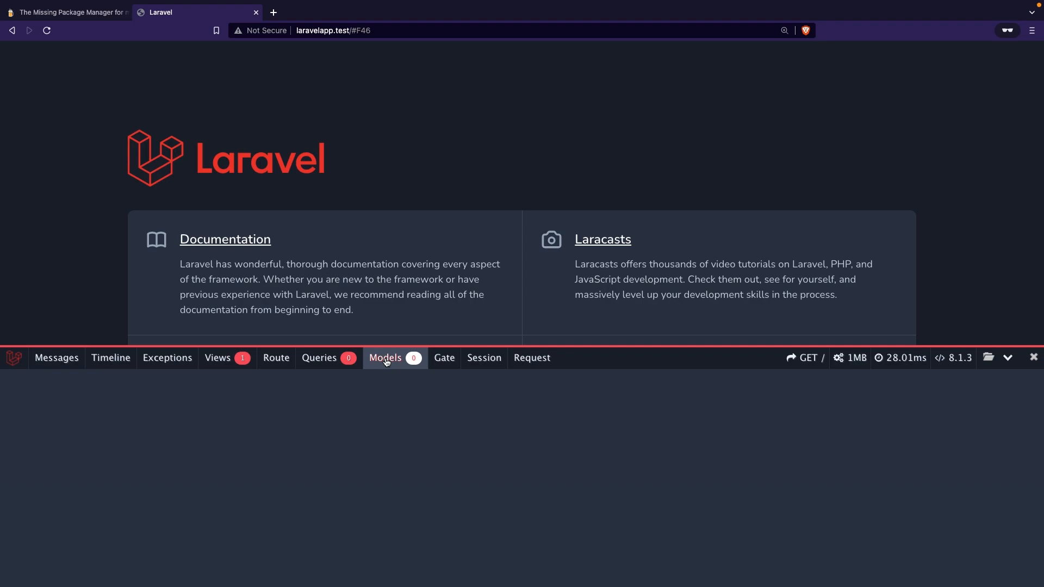
pyautogui.click(446, 361)
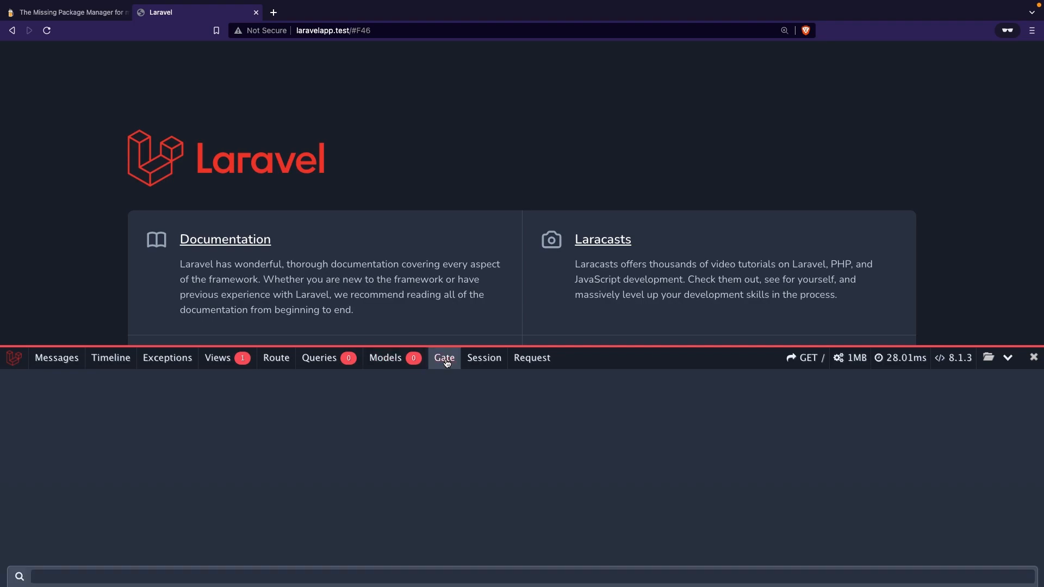
pyautogui.click(478, 361)
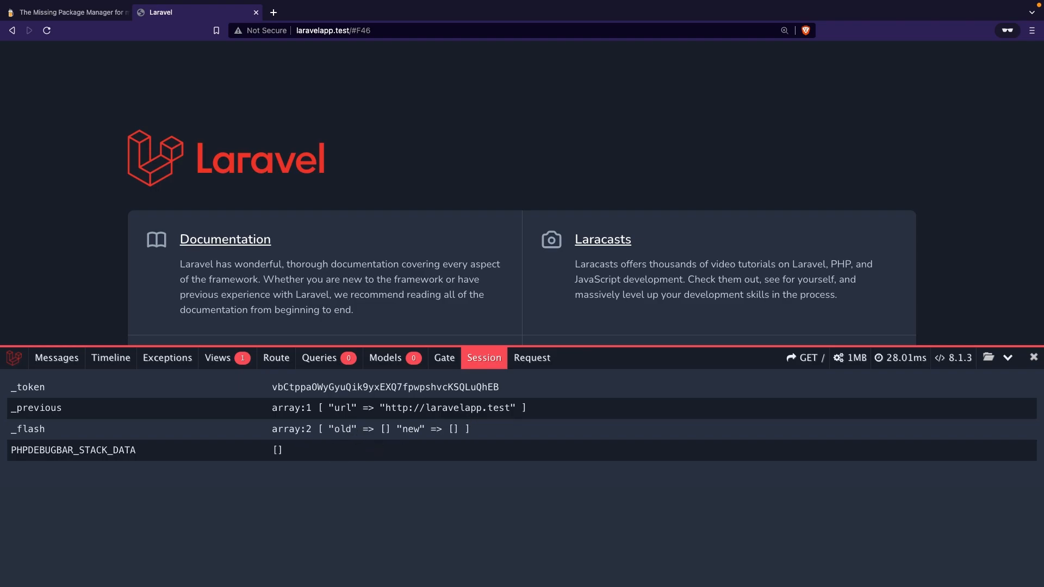
# Show the Request panel for GET / with status 200 OK
pyautogui.click(523, 357)
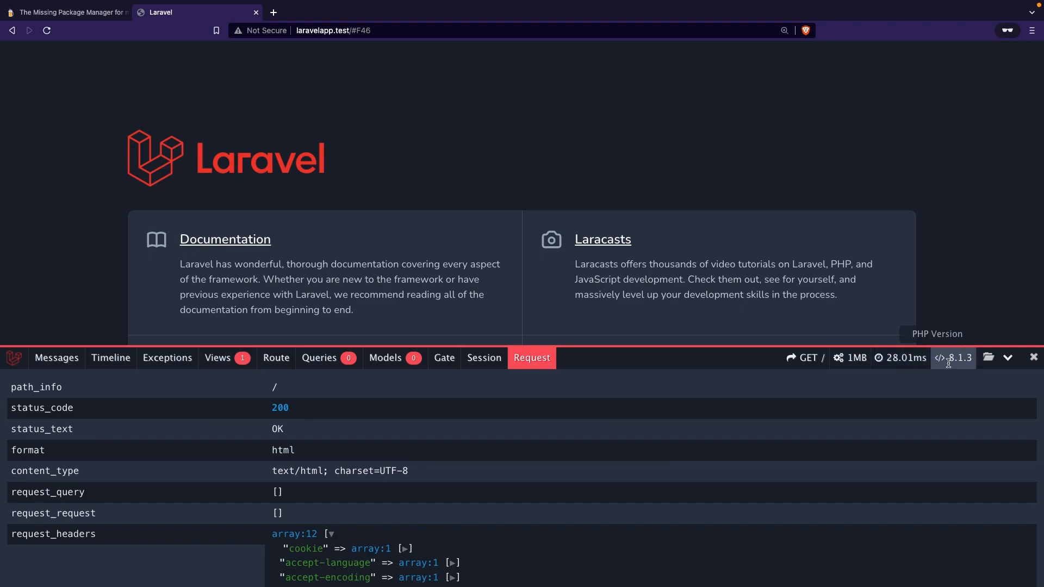
# Load the earlier 13:06:22 GET / request, showing its 500 Internal Server Error
pyautogui.click(988, 360)
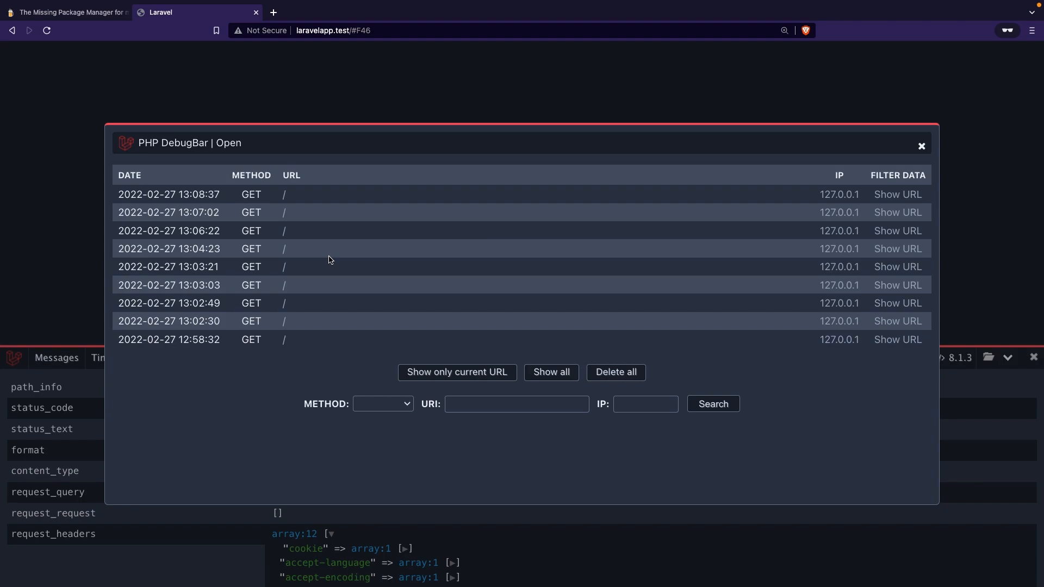
pyautogui.click(418, 234)
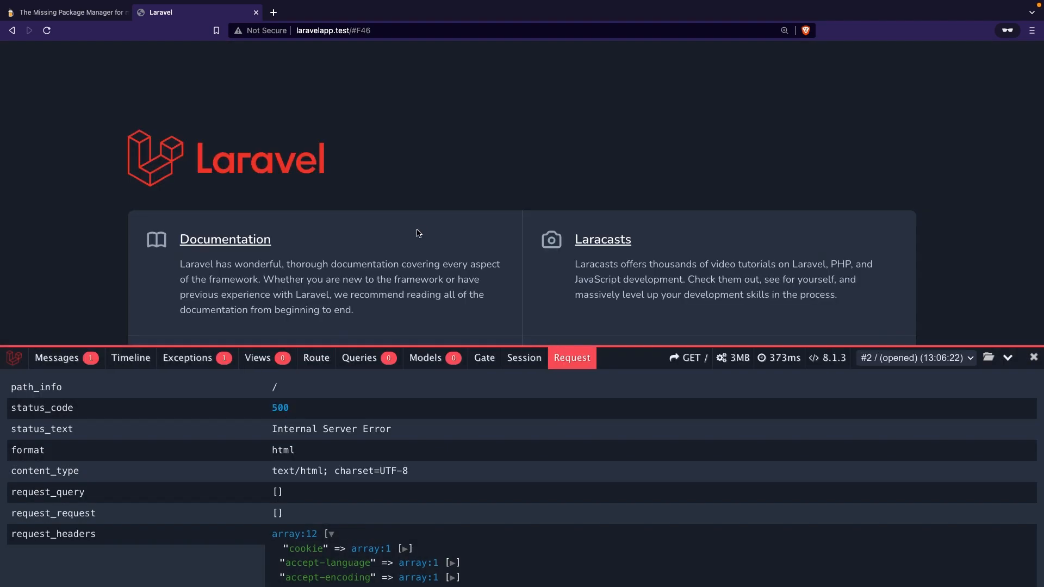